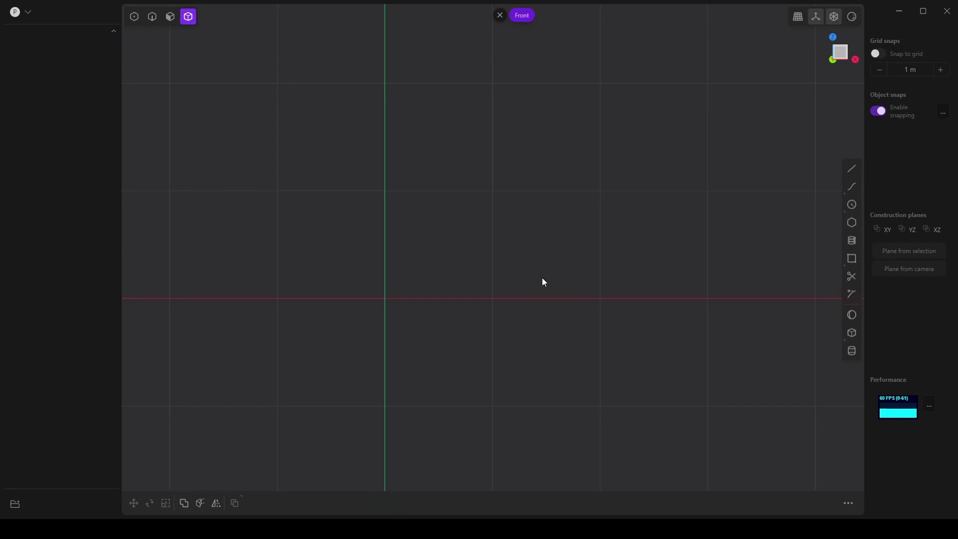
- Reposition the Front view and turn on Snap to grid
{"action": "middle_click_drag", "start_coordinate": [659, 256], "coordinate": [668, 290], "text": "shift"}
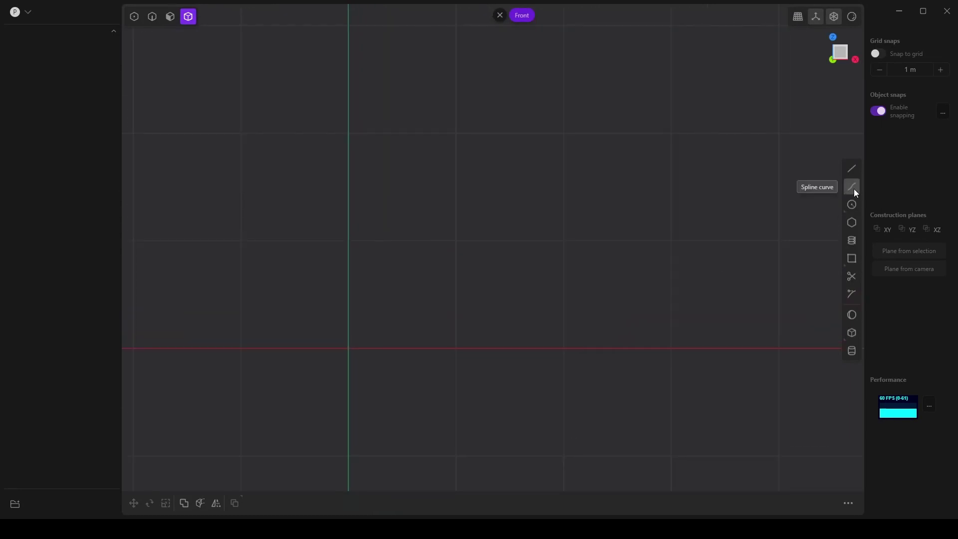
{"action": "middle_click_drag", "start_coordinate": [716, 239], "coordinate": [743, 265], "text": "shift"}
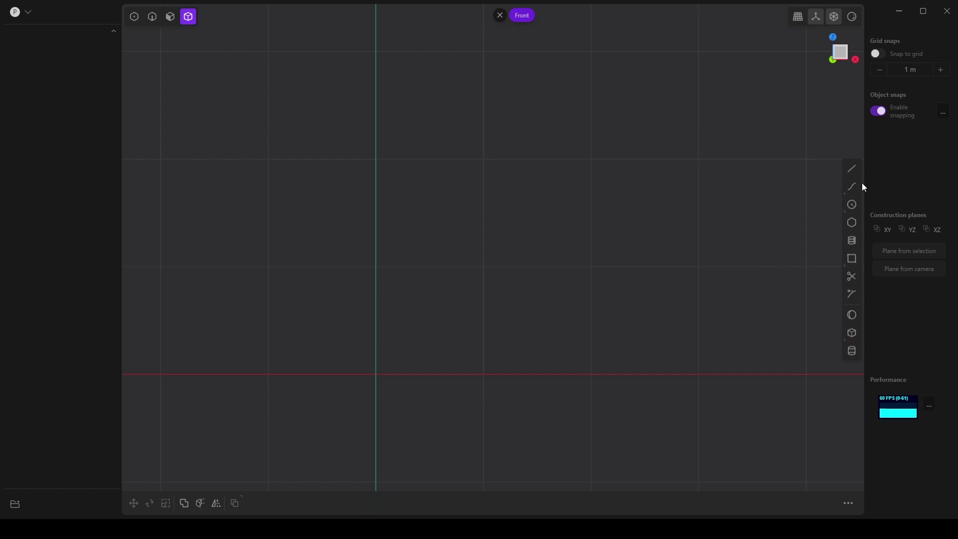
{"action": "left_click", "coordinate": [877, 54]}
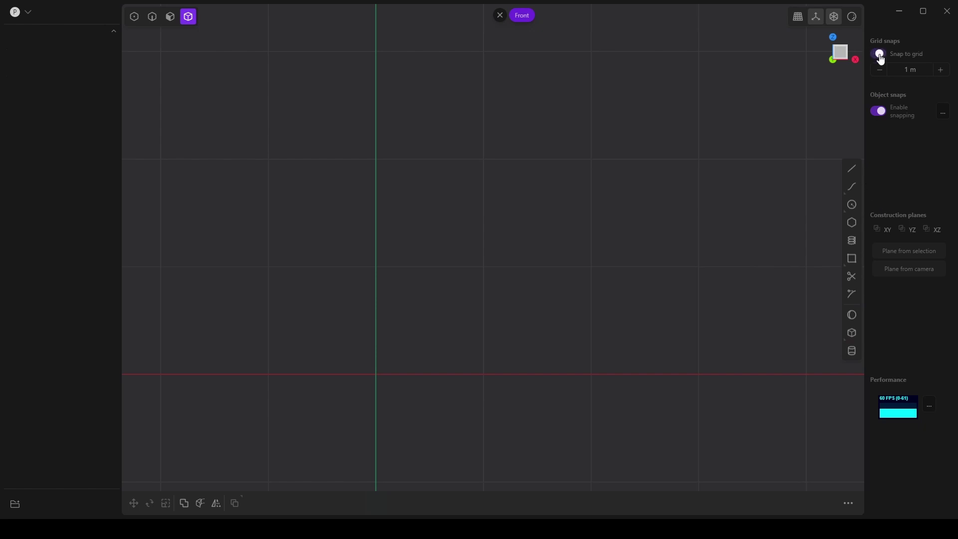
- Draw an open three-sided square with the Line tool
{"action": "left_click", "coordinate": [853, 169]}
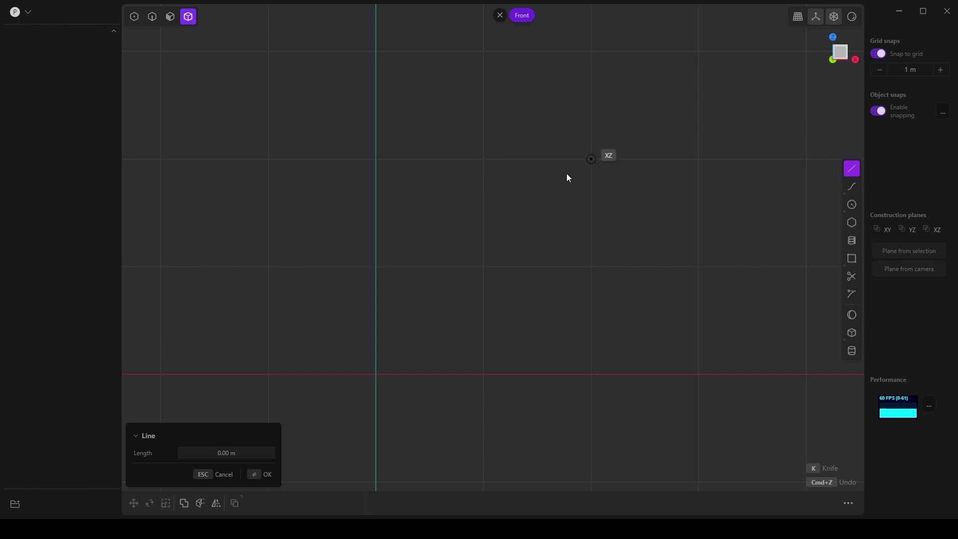
{"action": "left_click", "coordinate": [517, 172]}
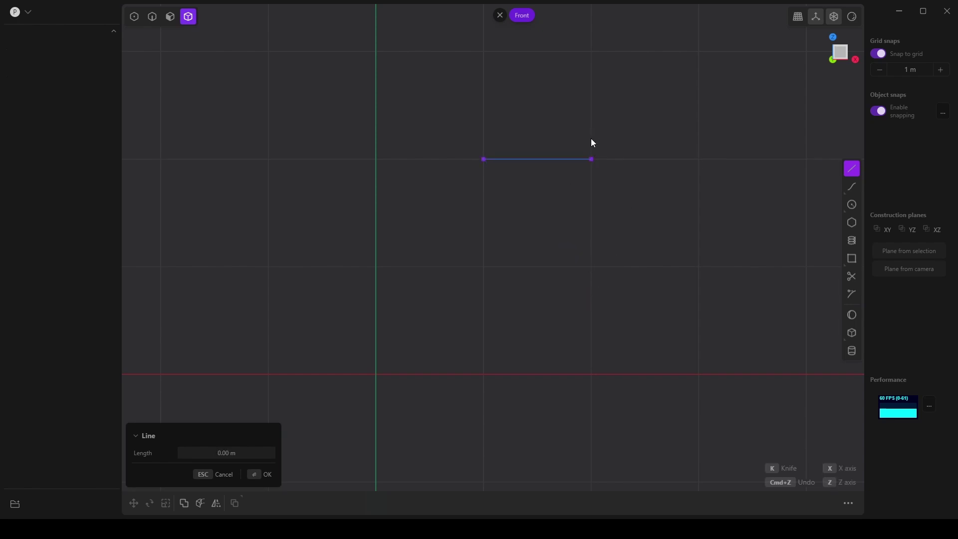
{"action": "left_click", "coordinate": [590, 384]}
{"action": "left_click", "coordinate": [503, 375]}
{"action": "key", "text": "Return"}
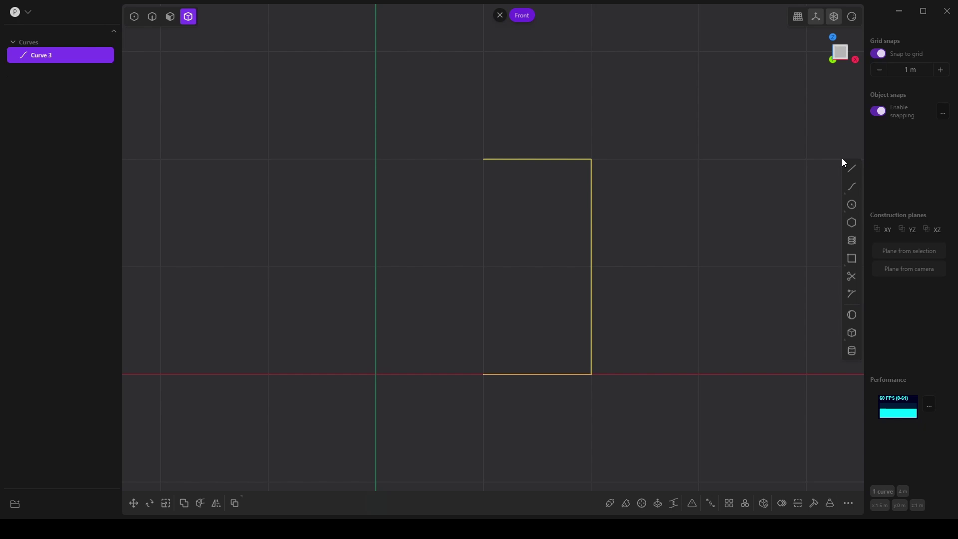
- Draw a short 1 m vertical line ending at the origin
{"action": "left_click", "coordinate": [851, 168]}
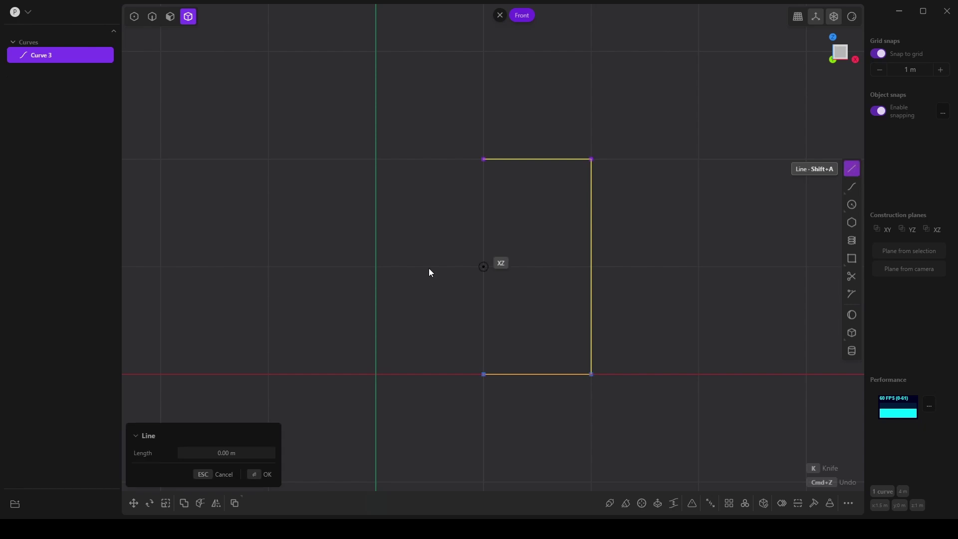
{"action": "left_click", "coordinate": [374, 374]}
{"action": "key", "text": "Return"}
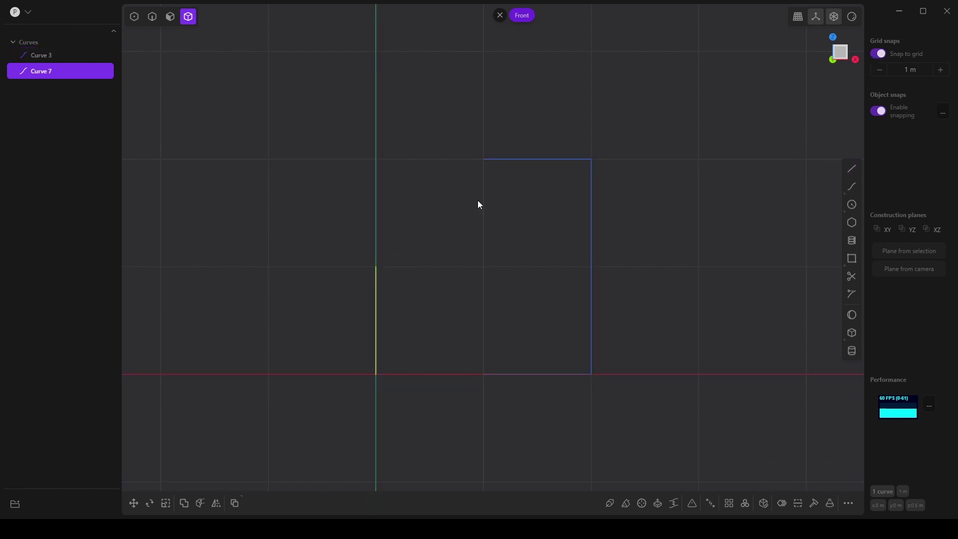
- Bridge the vertical line's top to the square's top-left corner with a curve
{"action": "left_click", "coordinate": [133, 16]}
{"action": "left_click_drag", "start_coordinate": [283, 104], "coordinate": [531, 280]}
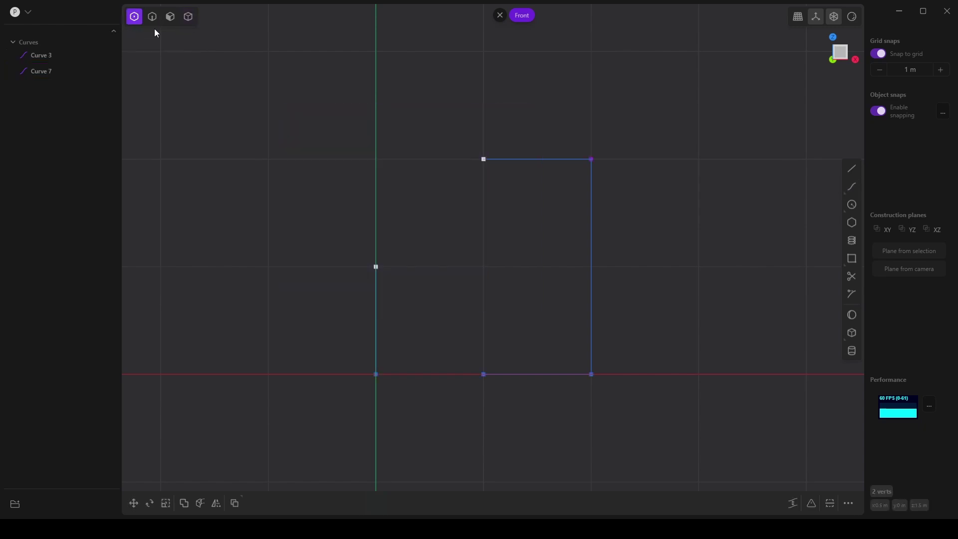
{"action": "key", "text": "b"}
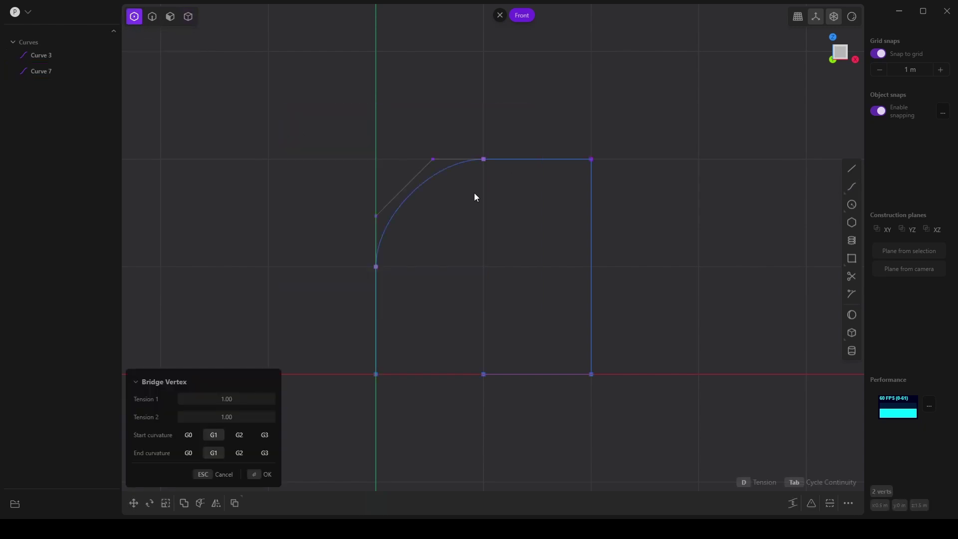
{"action": "left_click", "coordinate": [266, 474]}
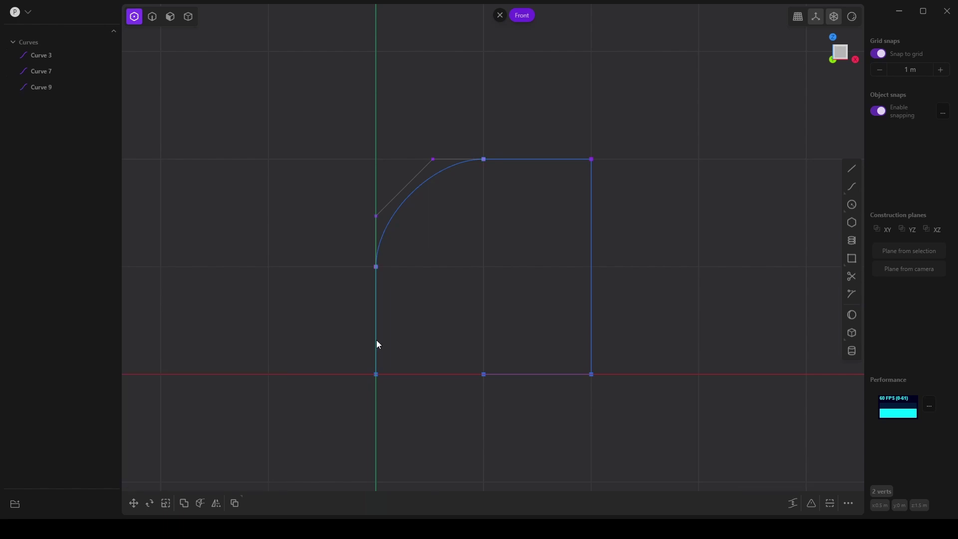
- Delete the short vertical line
{"action": "left_click", "coordinate": [152, 17]}
{"action": "left_click", "coordinate": [377, 295]}
{"action": "key", "text": "Delete"}
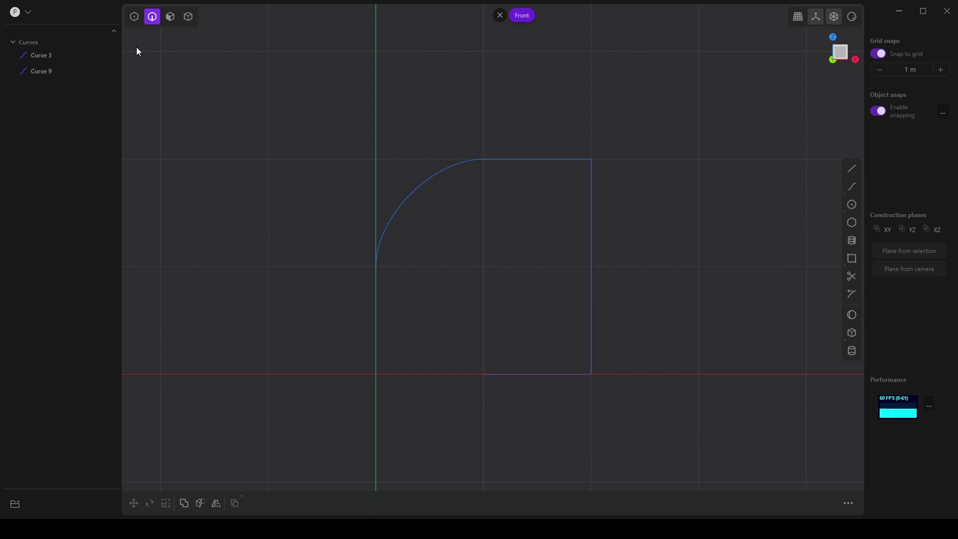
- Bridge the arc's lower end to the bottom-left corner, closing the D-shaped profile
{"action": "left_click", "coordinate": [134, 17]}
{"action": "left_click_drag", "start_coordinate": [311, 230], "coordinate": [509, 398]}
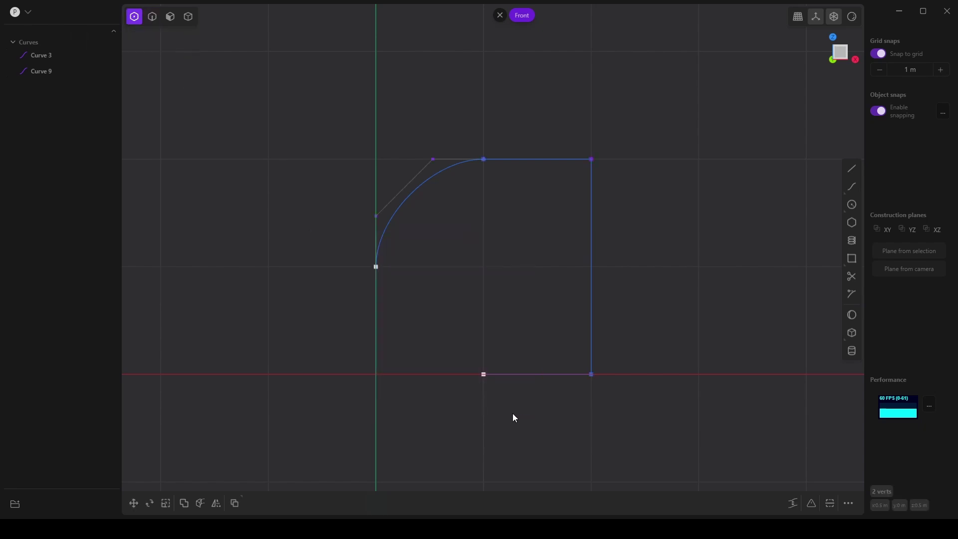
{"action": "key", "text": "b"}
{"action": "key", "text": "Return"}
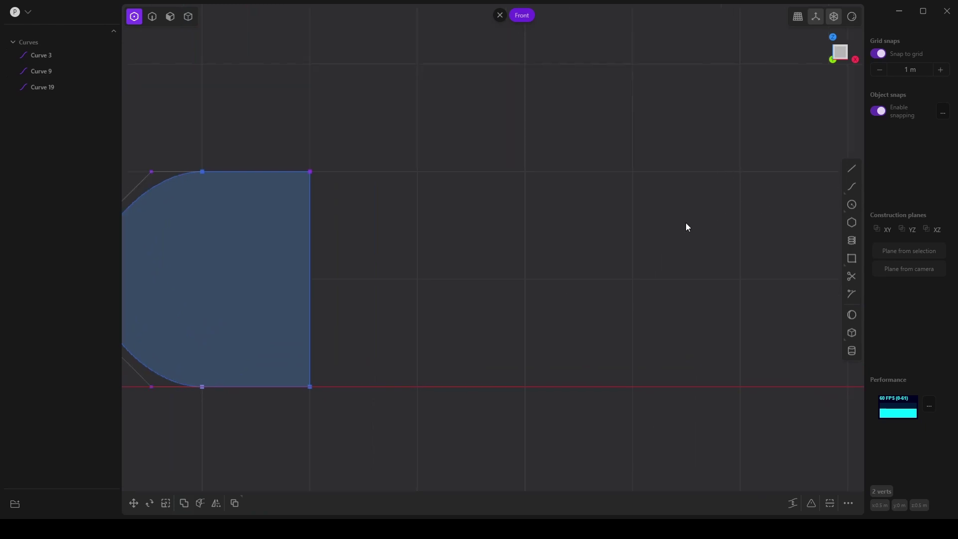
- Set grid snap to 0.5 m and draw an open rectangle to the right
{"action": "left_click", "coordinate": [877, 74]}
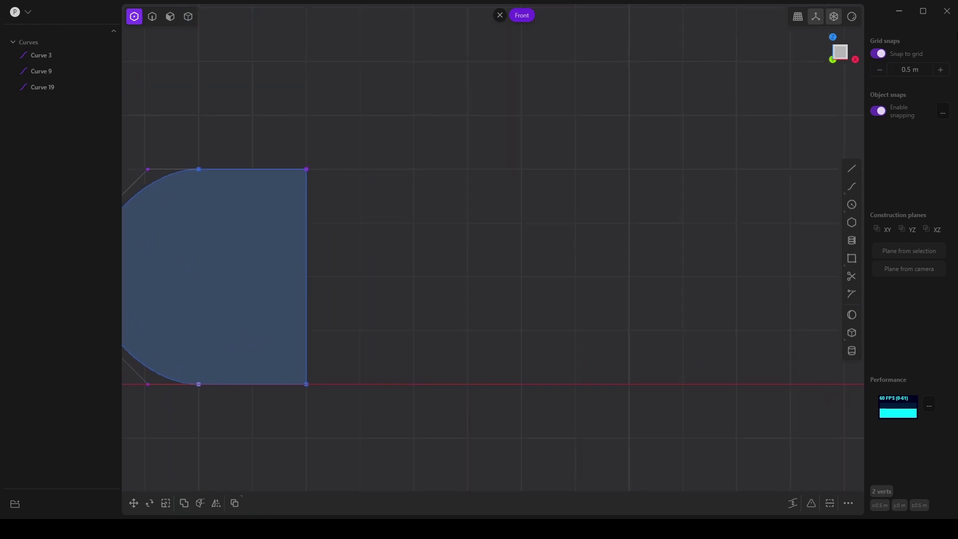
{"action": "left_click", "coordinate": [851, 169]}
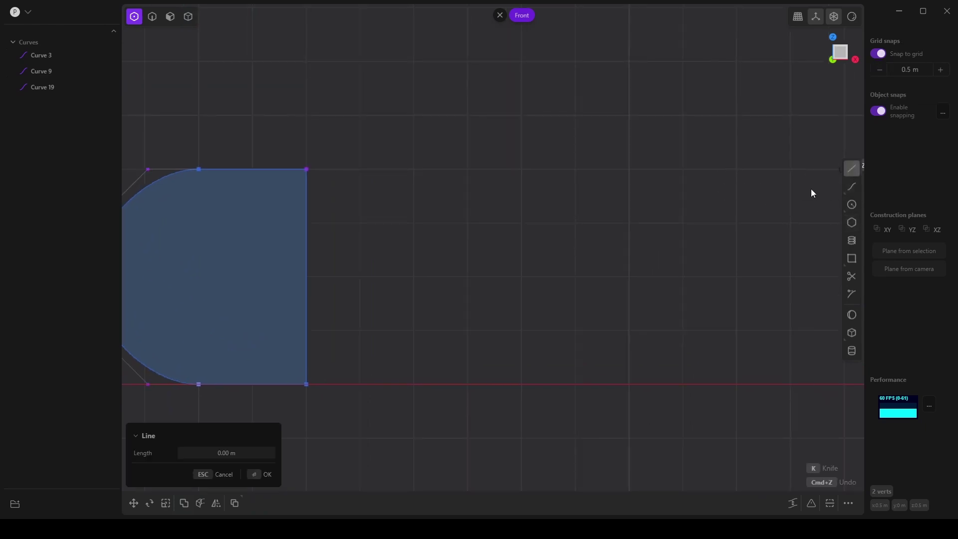
{"action": "left_click", "coordinate": [467, 169]}
{"action": "left_click", "coordinate": [629, 169]}
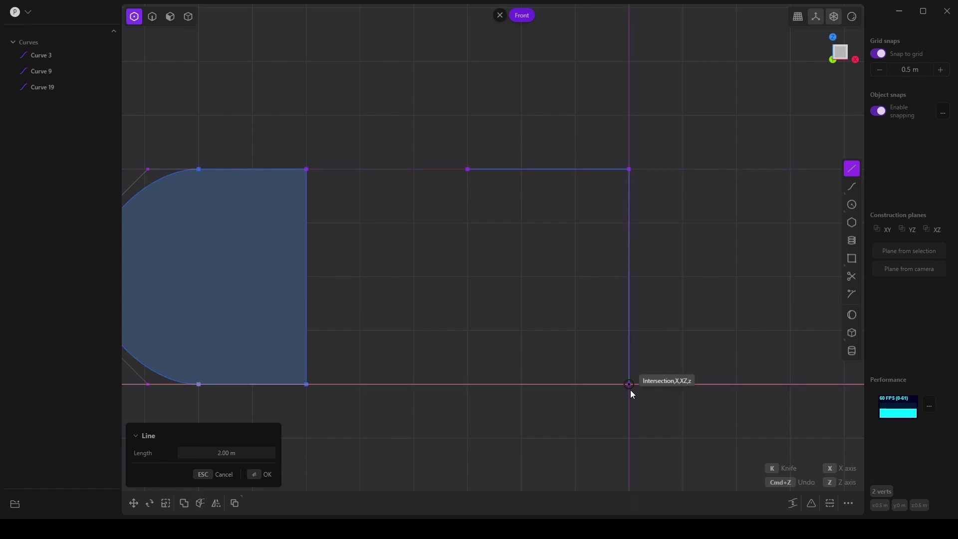
{"action": "left_click", "coordinate": [629, 384]}
{"action": "left_click", "coordinate": [468, 384]}
{"action": "key", "text": "Return"}
- Draw a short vertical line left of the rectangle
{"action": "left_click", "coordinate": [851, 169]}
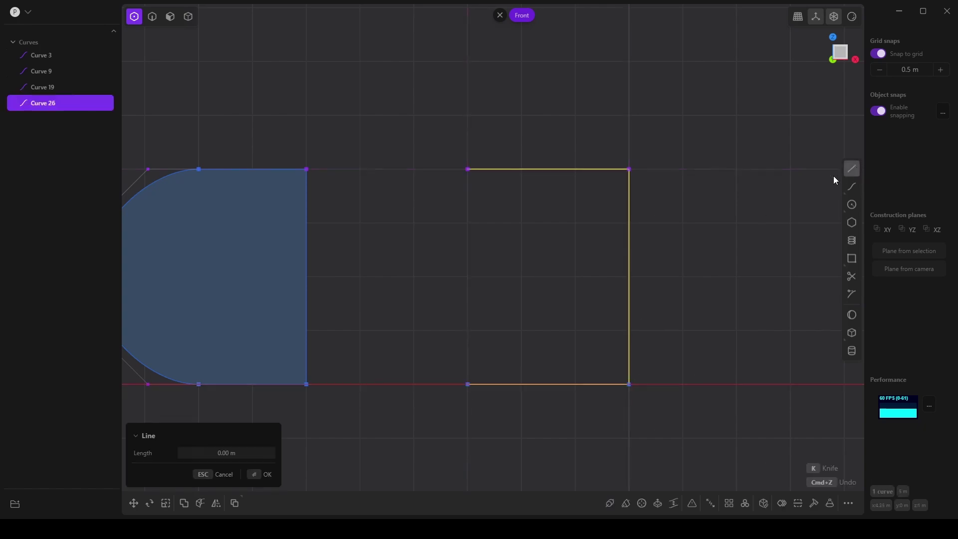
{"action": "left_click", "coordinate": [413, 222]}
{"action": "left_click", "coordinate": [414, 329]}
{"action": "key", "text": "Return"}
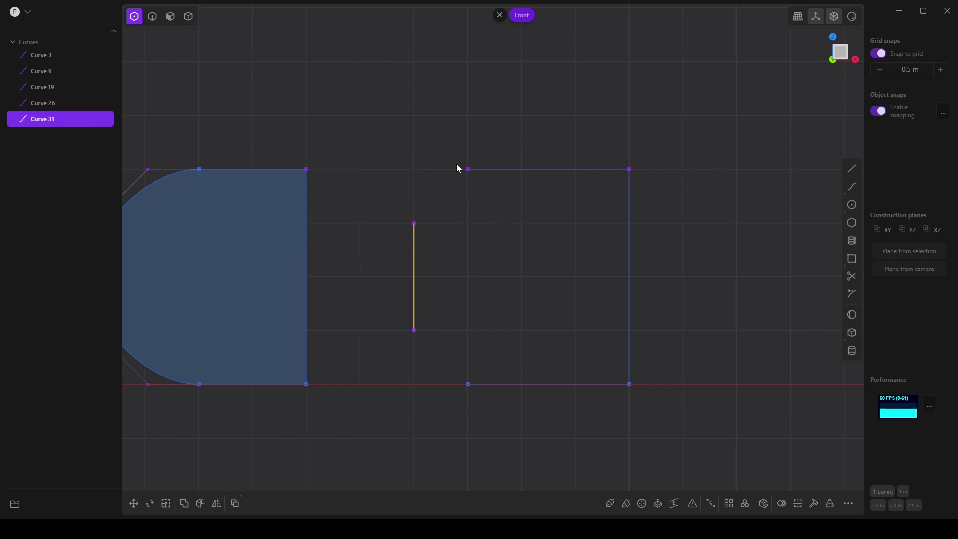
- Bridge the short line's top vertex to the rectangle's top-left corner
{"action": "left_click", "coordinate": [413, 222]}
{"action": "left_click", "coordinate": [467, 169]}
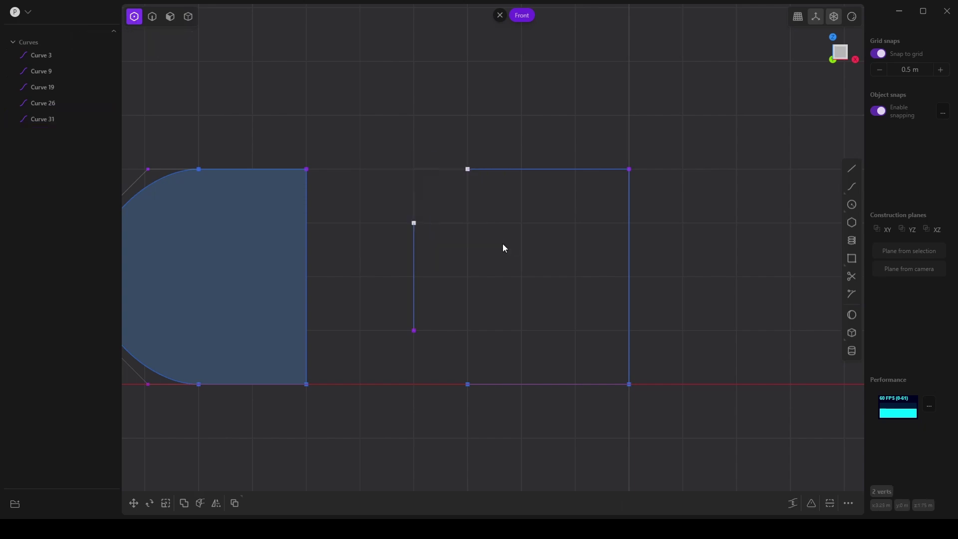
{"action": "key", "text": "b"}
{"action": "left_click", "coordinate": [256, 474]}
- Bridge the short line's bottom vertex to the rectangle's bottom-left corner
{"action": "left_click", "coordinate": [414, 330]}
{"action": "left_click", "coordinate": [467, 384]}
{"action": "key", "text": "b"}
{"action": "left_click", "coordinate": [267, 475]}
{"action": "middle_click_drag", "start_coordinate": [465, 393], "coordinate": [467, 430]}
- Select the curves outlining the right profile
{"action": "left_click", "coordinate": [170, 17]}
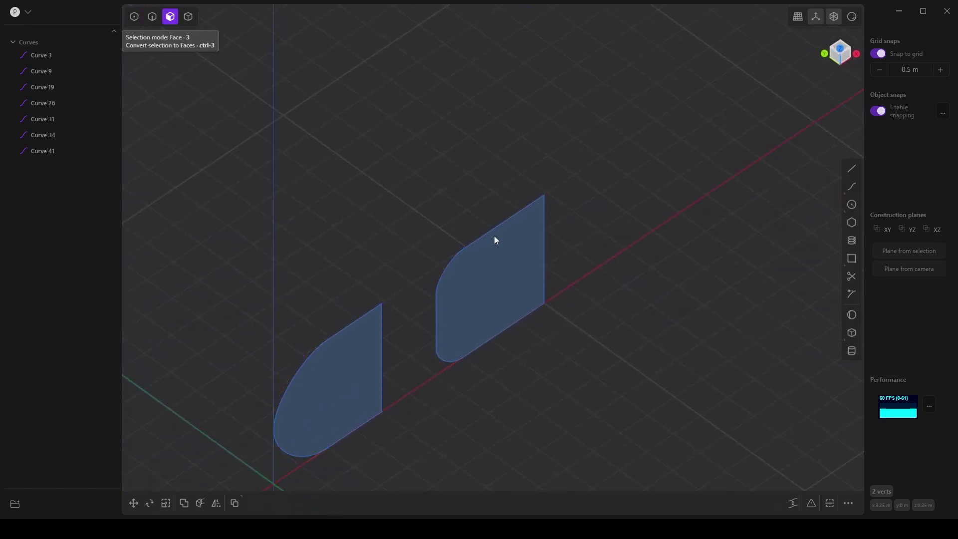
{"action": "left_click", "coordinate": [494, 242]}
{"action": "key", "text": "e"}
{"action": "left_click", "coordinate": [152, 17]}
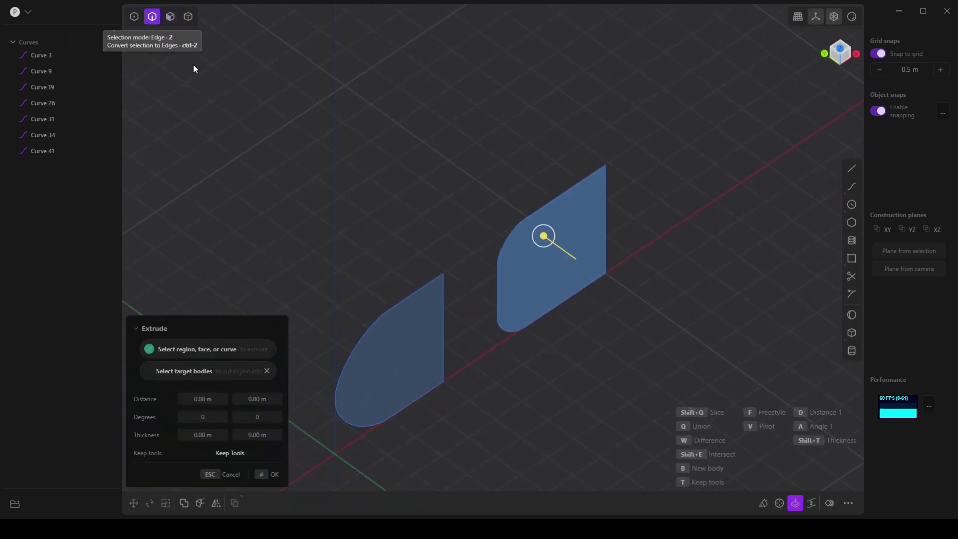
{"action": "left_click_drag", "start_coordinate": [490, 165], "coordinate": [661, 415]}
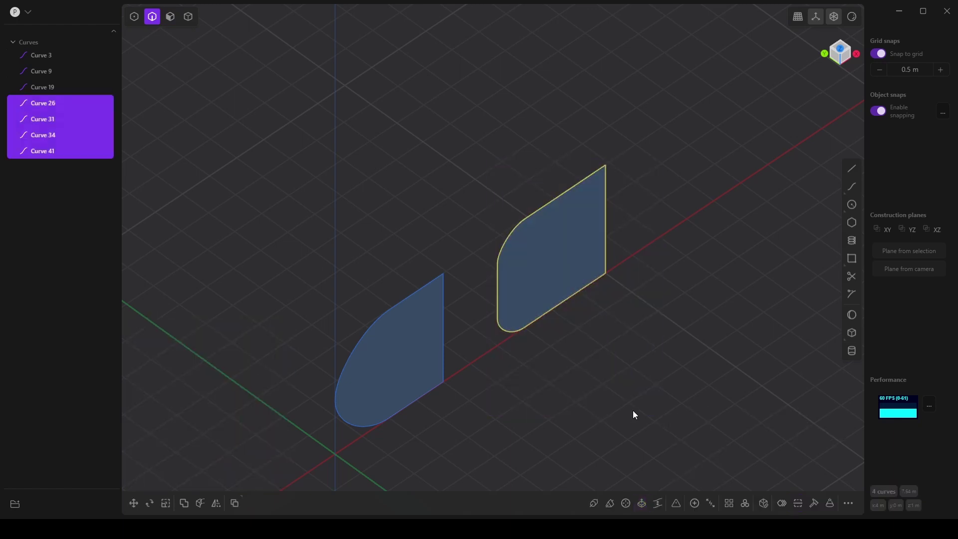
- Move the selected profile so X reads -3.00 m and confirm
{"action": "left_click", "coordinate": [135, 505]}
{"action": "left_click_drag", "start_coordinate": [530, 237], "coordinate": [277, 277]}
{"action": "key", "text": "7"}
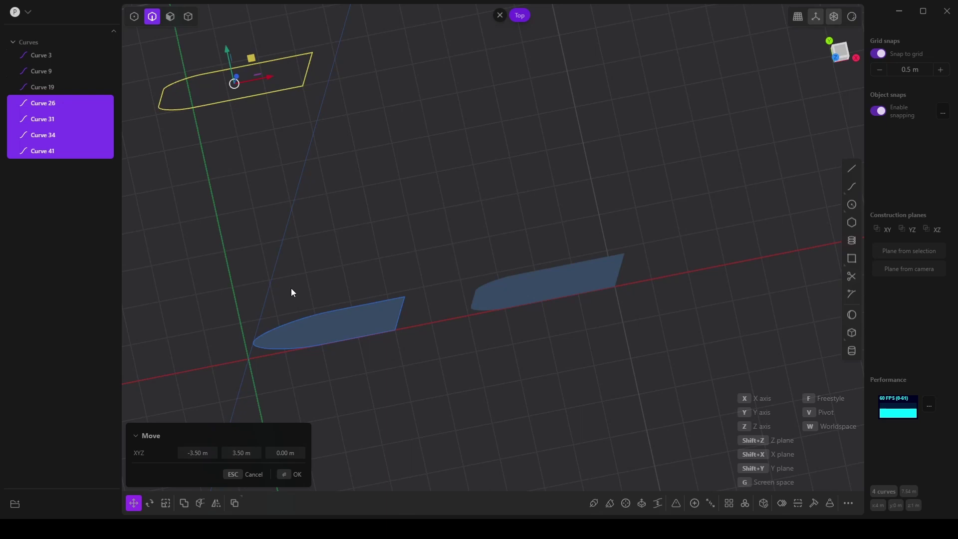
{"action": "left_click_drag", "start_coordinate": [311, 32], "coordinate": [350, 40]}
{"action": "key", "text": "7"}
{"action": "left_click", "coordinate": [382, 180]}
{"action": "middle_click_drag", "start_coordinate": [379, 330], "coordinate": [424, 285]}
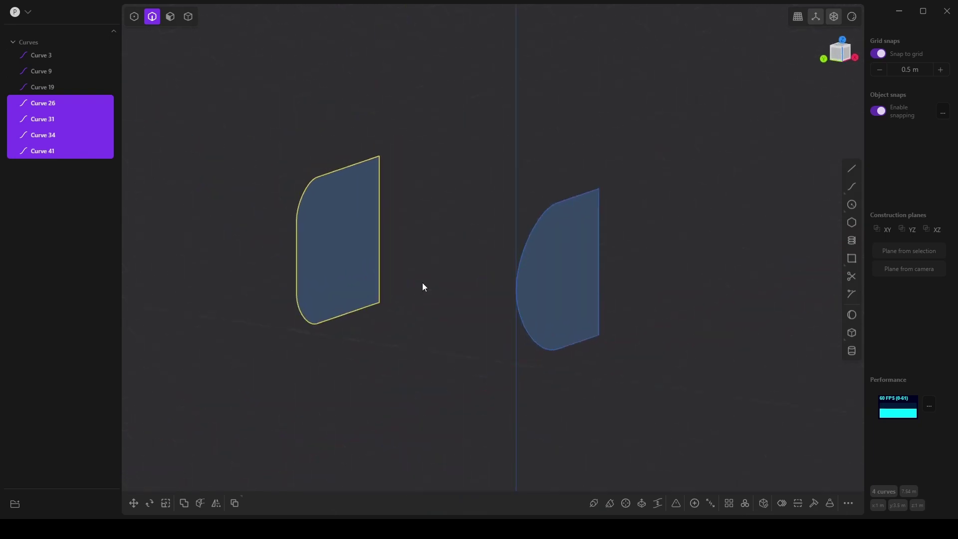
{"action": "left_click_drag", "start_coordinate": [228, 96], "coordinate": [682, 425]}
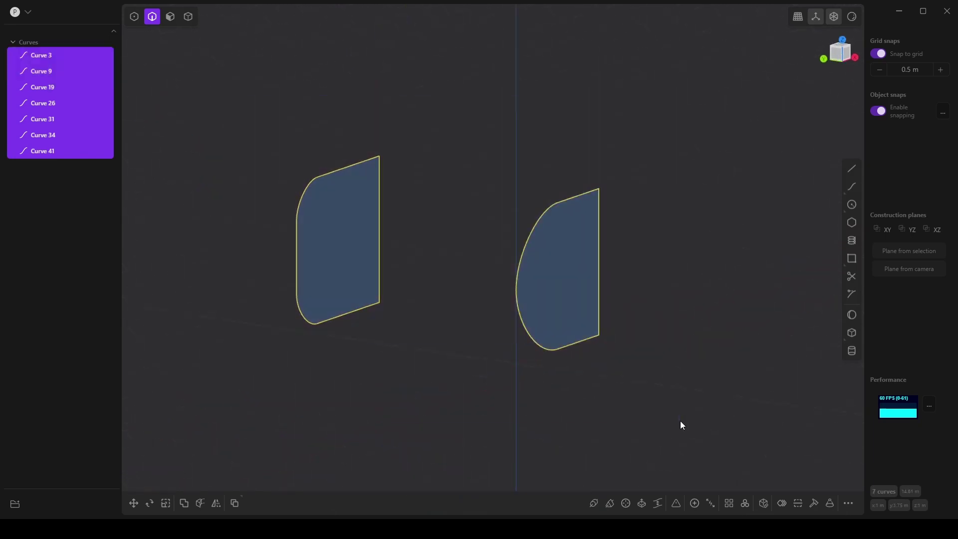
{"action": "key", "text": "l"}
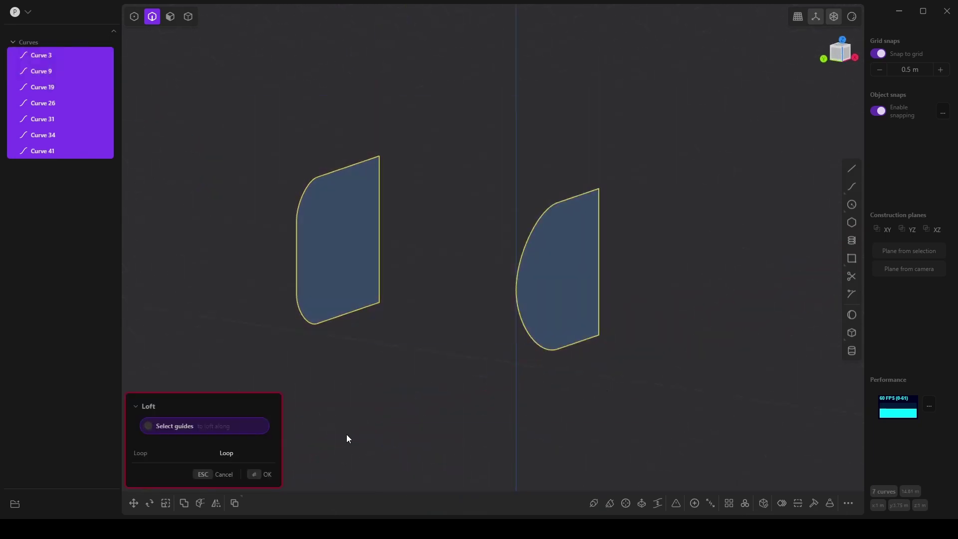
{"action": "left_click", "coordinate": [223, 477]}
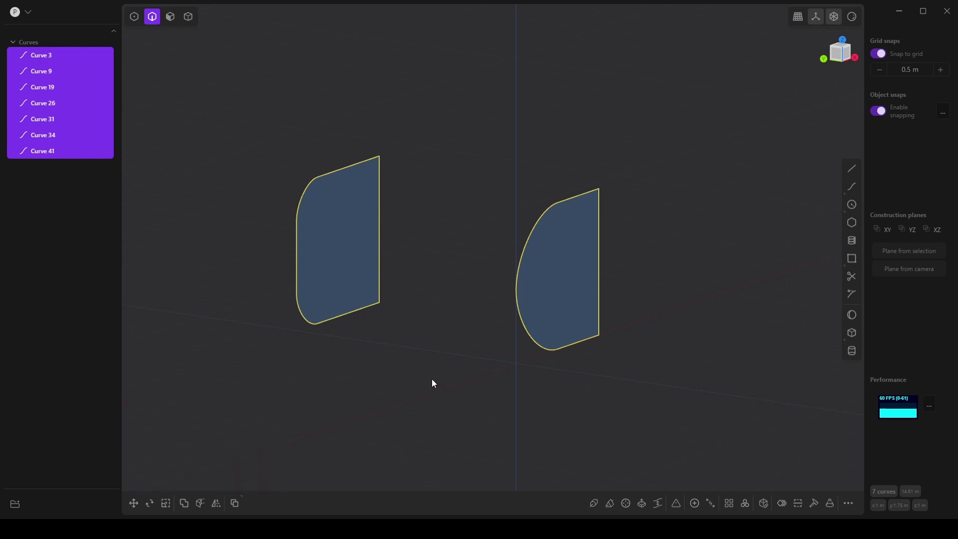
{"action": "left_click", "coordinate": [432, 378]}
{"action": "left_click", "coordinate": [518, 315]}
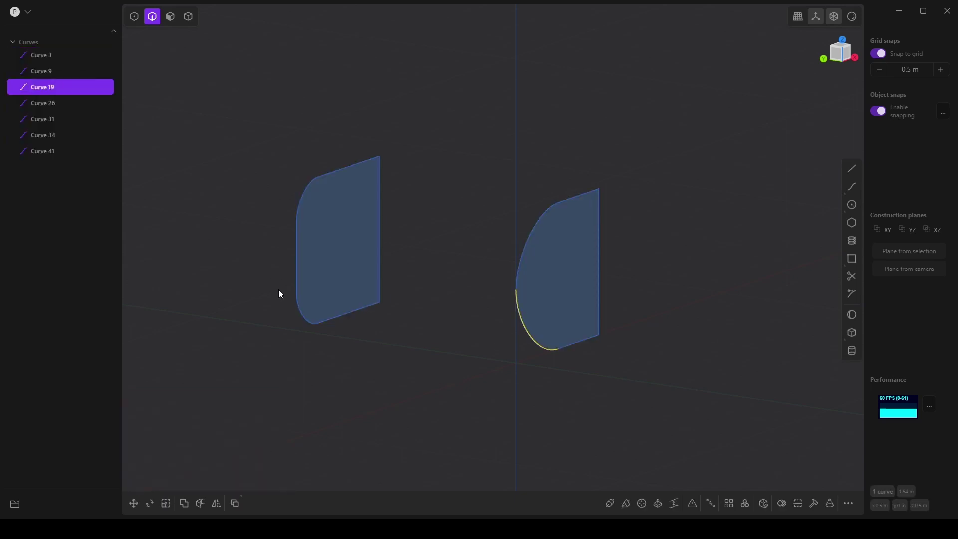
{"action": "left_click", "coordinate": [298, 300], "text": "shift"}
{"action": "key", "text": "l"}
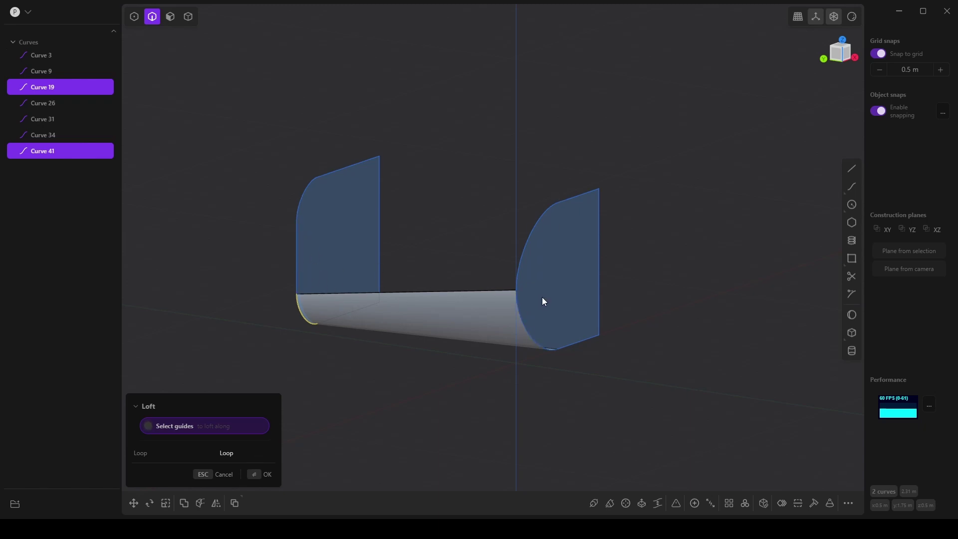
{"action": "middle_click_drag", "start_coordinate": [468, 222], "coordinate": [399, 385]}
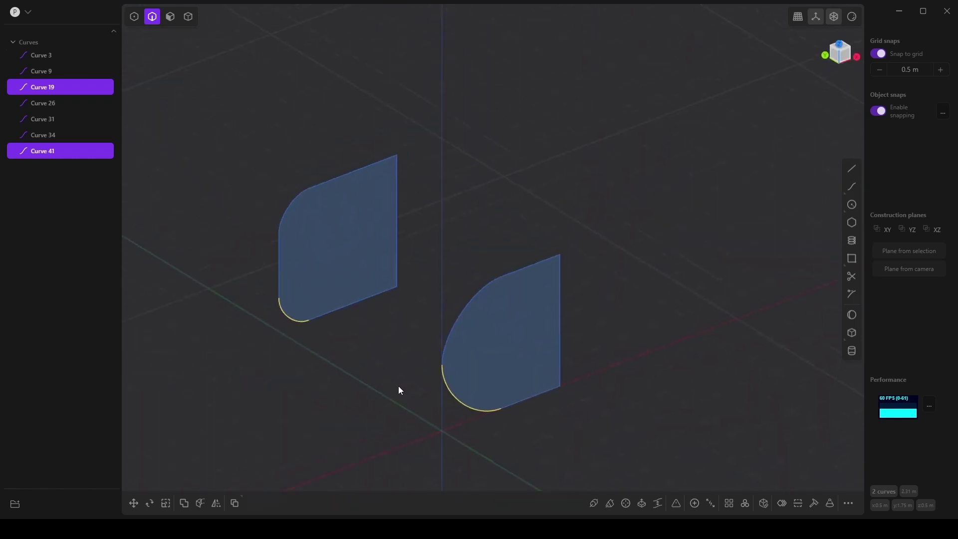
{"action": "left_click", "coordinate": [173, 17]}
{"action": "left_click", "coordinate": [388, 358]}
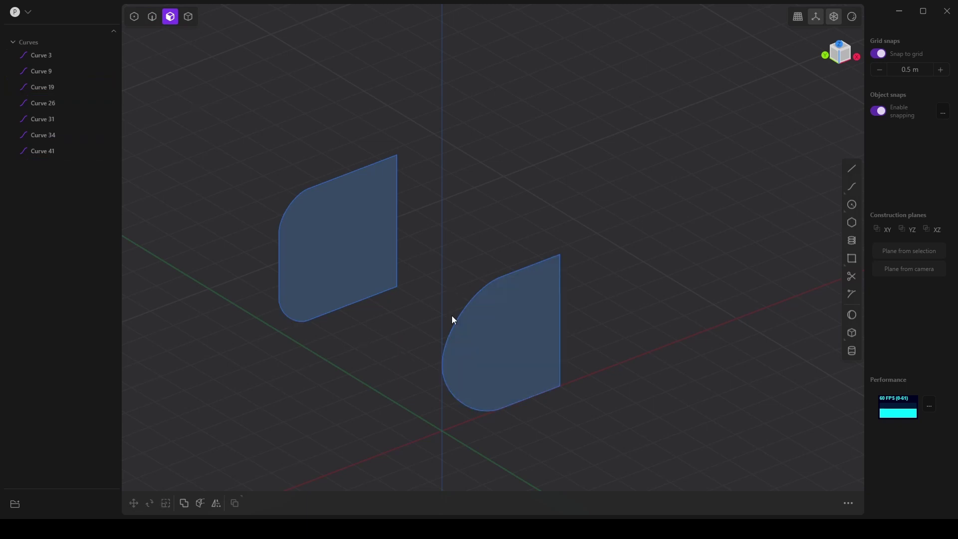
{"action": "key", "text": "e"}
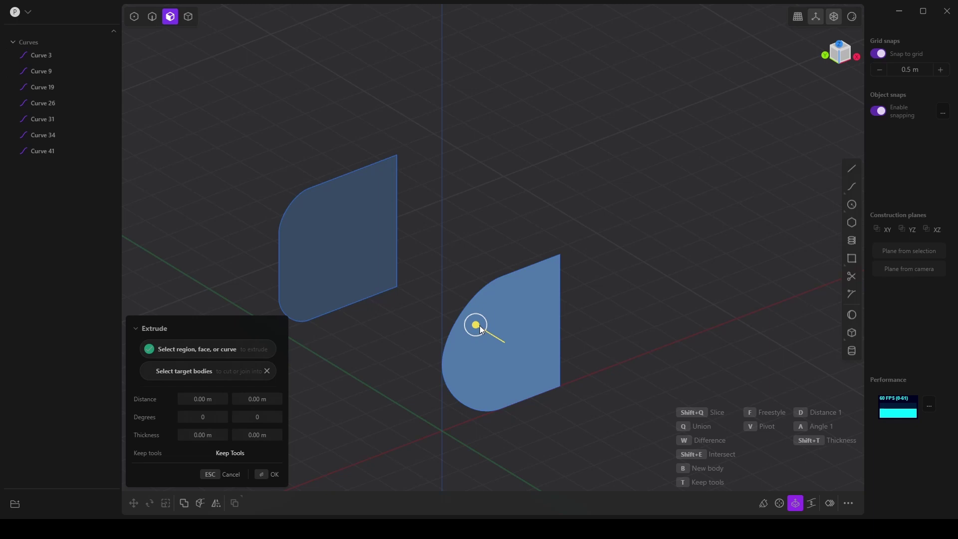
{"action": "left_click", "coordinate": [367, 249]}
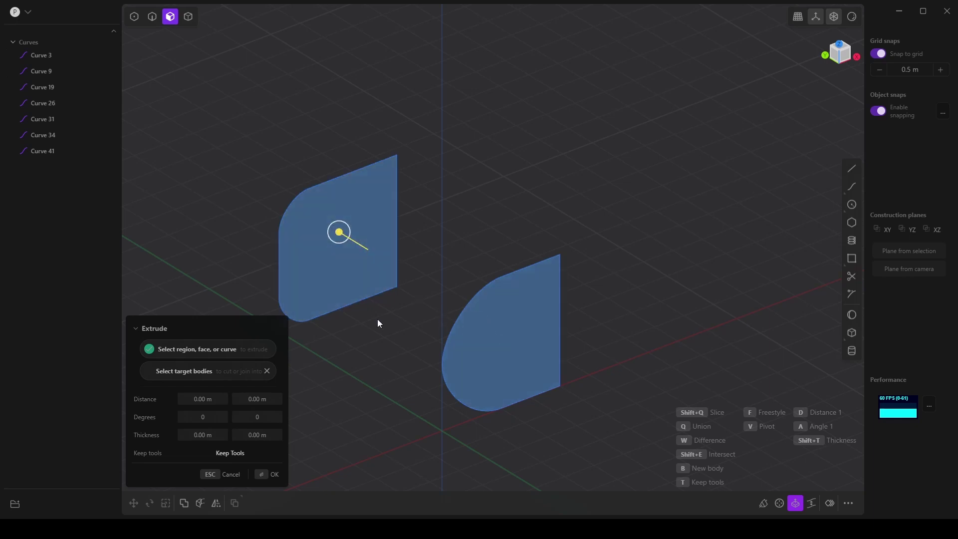
{"action": "key", "text": "l"}
{"action": "middle_click_drag", "start_coordinate": [408, 332], "coordinate": [211, 239]}
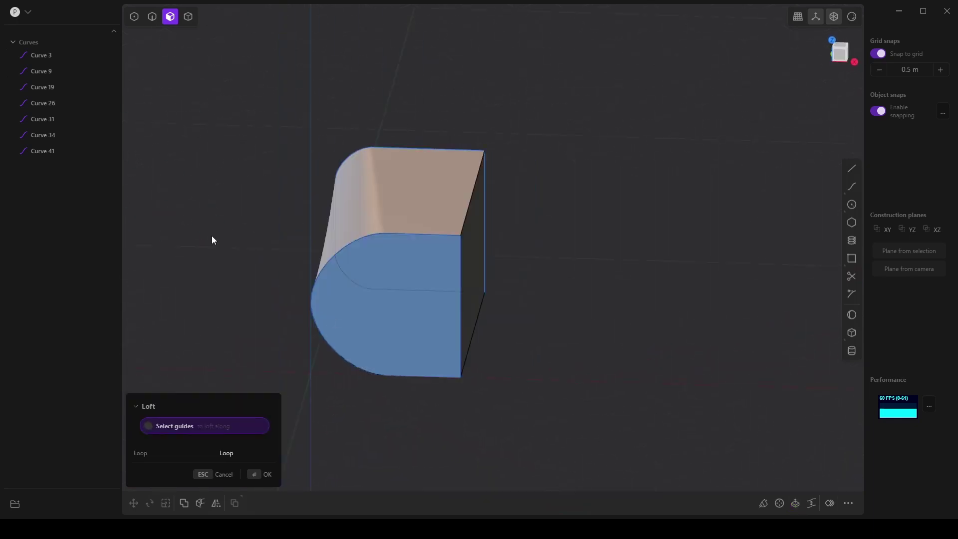
{"action": "key", "text": "Return"}
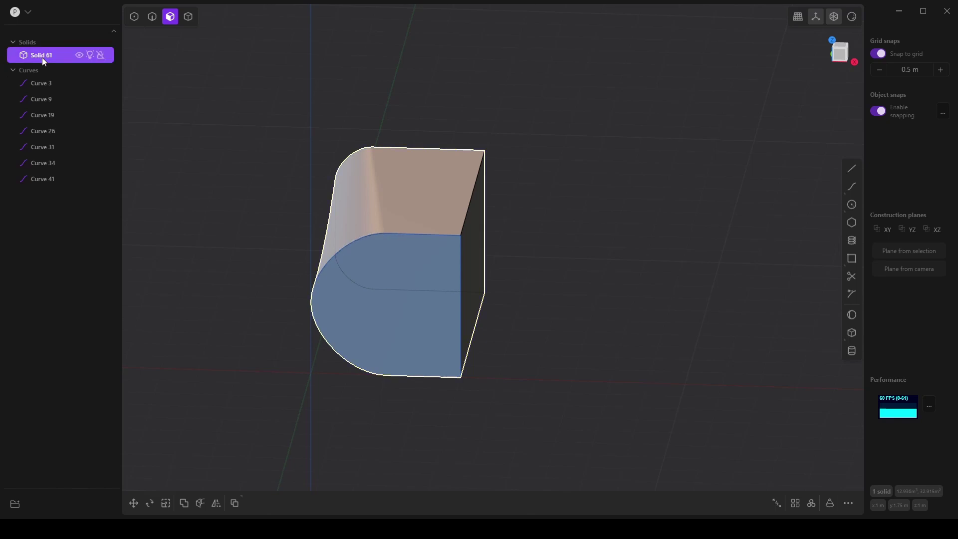
{"action": "middle_click_drag", "start_coordinate": [441, 316], "coordinate": [447, 379]}
- Undo the earlier lofted solid and dismiss the extrude
{"action": "key", "text": "ctrl+z"}
{"action": "key", "text": "Escape"}
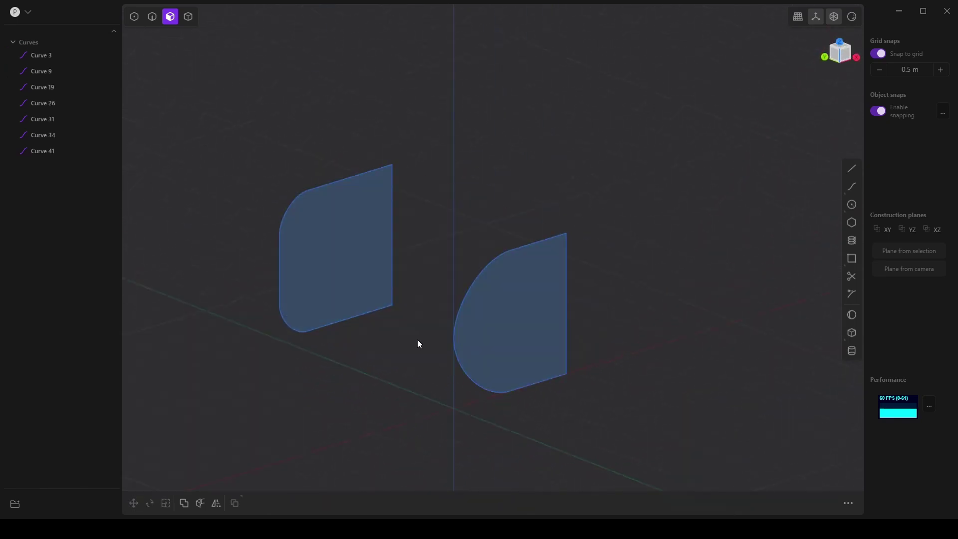
{"action": "left_click_drag", "start_coordinate": [204, 109], "coordinate": [448, 379]}
{"action": "key", "text": "e"}
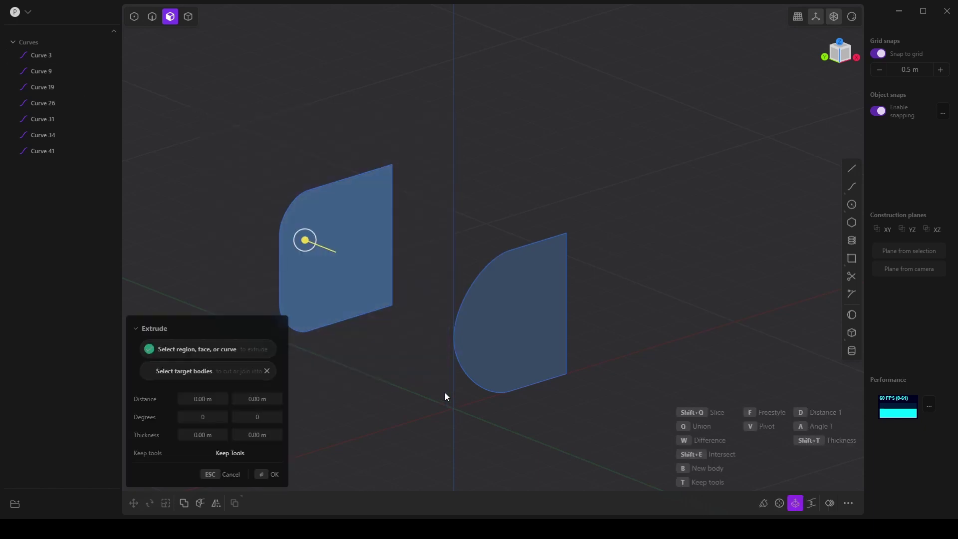
- Join the left profile's curves into one, then the right profile's curves
{"action": "left_click", "coordinate": [152, 17]}
{"action": "left_click_drag", "start_coordinate": [196, 82], "coordinate": [447, 394]}
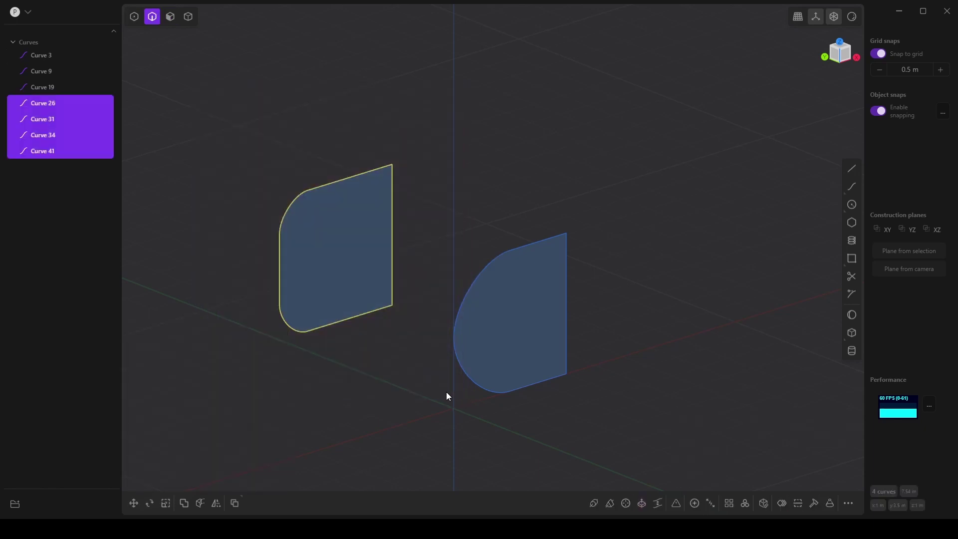
{"action": "key", "text": "j"}
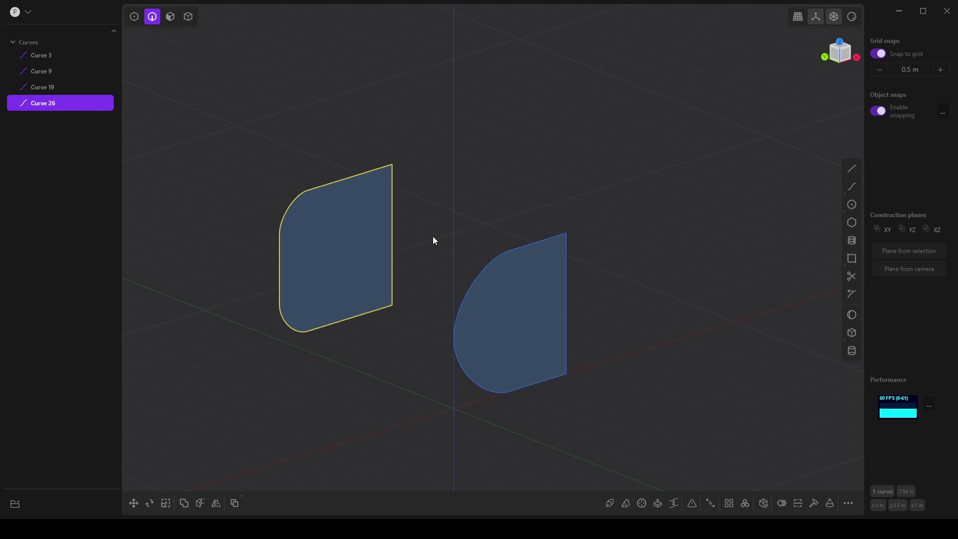
{"action": "key", "text": "ctrl+i"}
{"action": "key", "text": "j"}
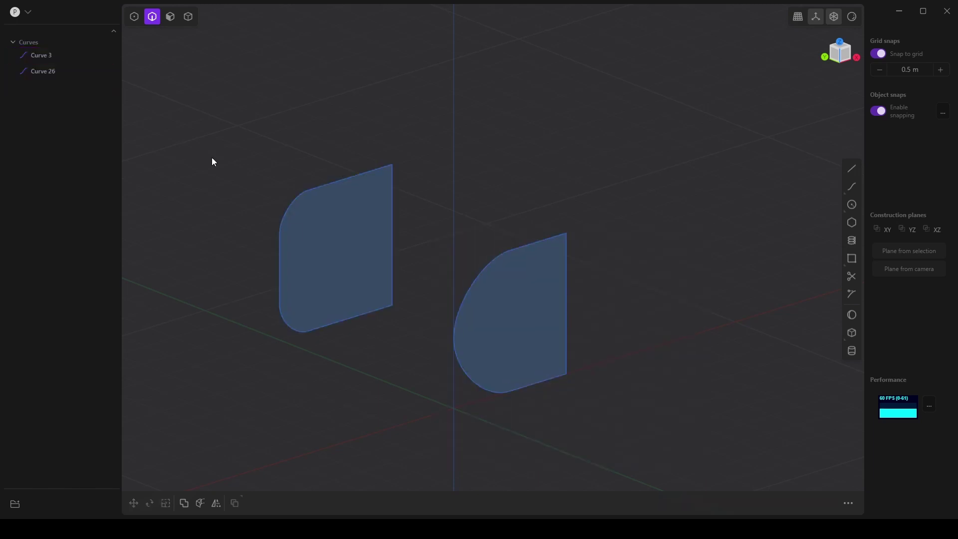
- Loft a surface between the two joined profile curves
{"action": "left_click_drag", "start_coordinate": [212, 159], "coordinate": [690, 464]}
{"action": "key", "text": "l"}
{"action": "middle_click_drag", "start_coordinate": [579, 430], "coordinate": [393, 350]}
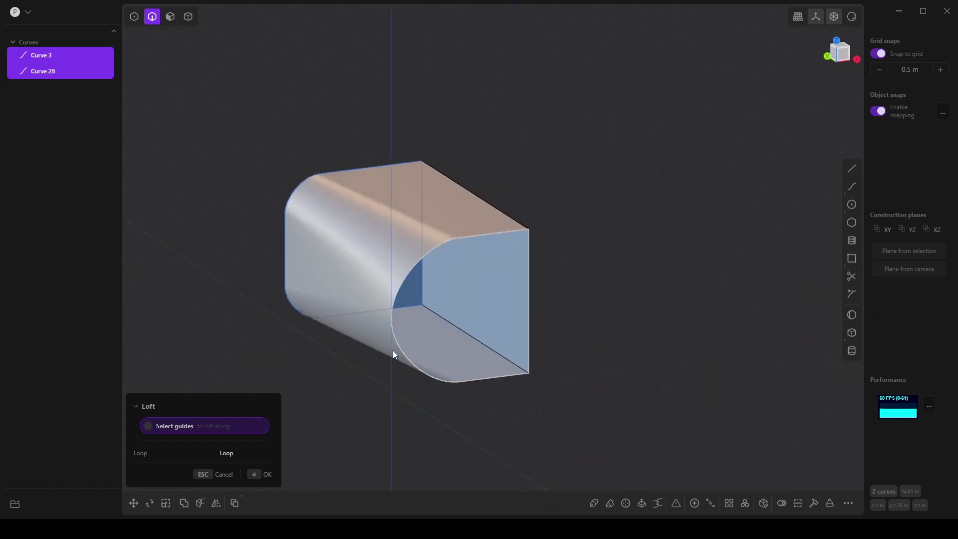
- Confirm the loft and hide the profile curves Curve 3 and Curve 26
{"action": "key", "text": "Return"}
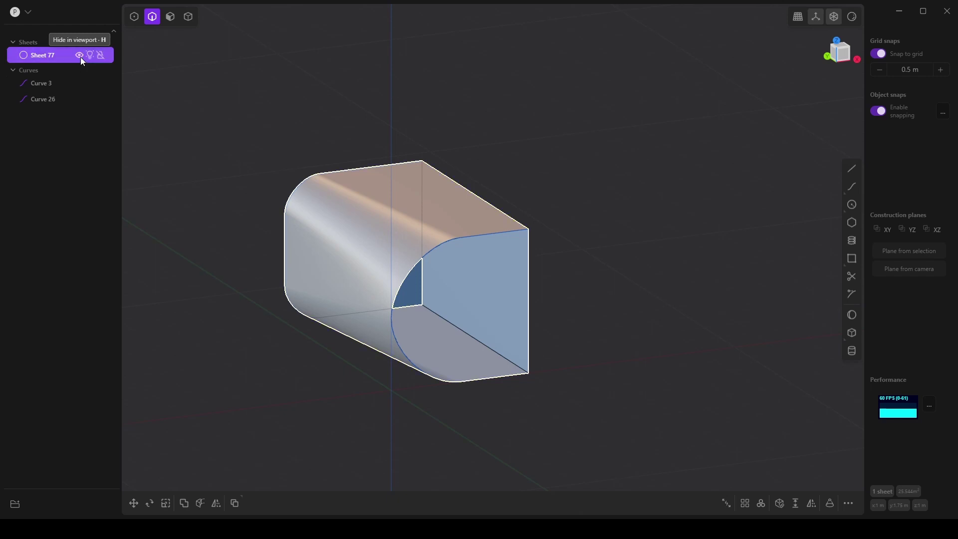
{"action": "left_click", "coordinate": [80, 56]}
{"action": "left_click", "coordinate": [80, 56]}
{"action": "left_click", "coordinate": [79, 83]}
{"action": "left_click", "coordinate": [80, 100]}
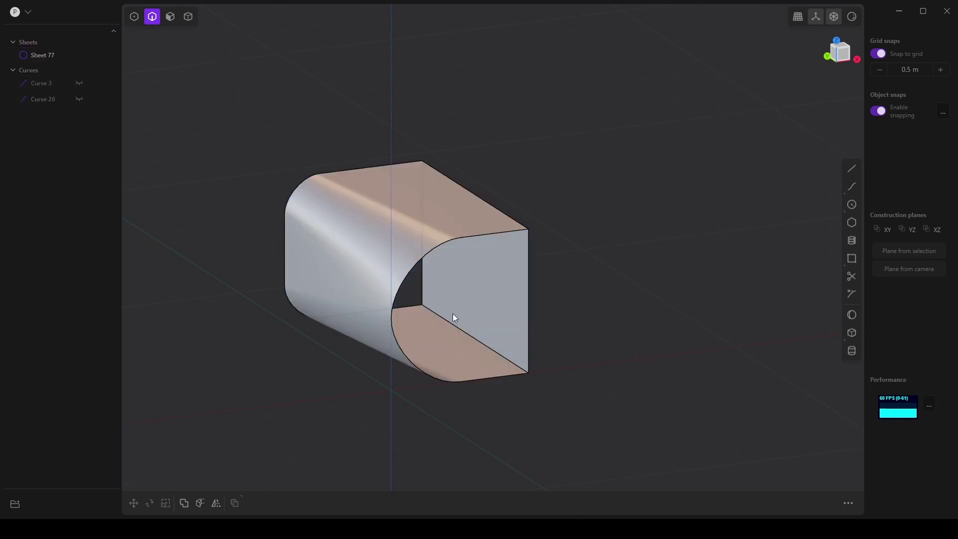
{"action": "middle_click_drag", "start_coordinate": [493, 313], "coordinate": [469, 238]}
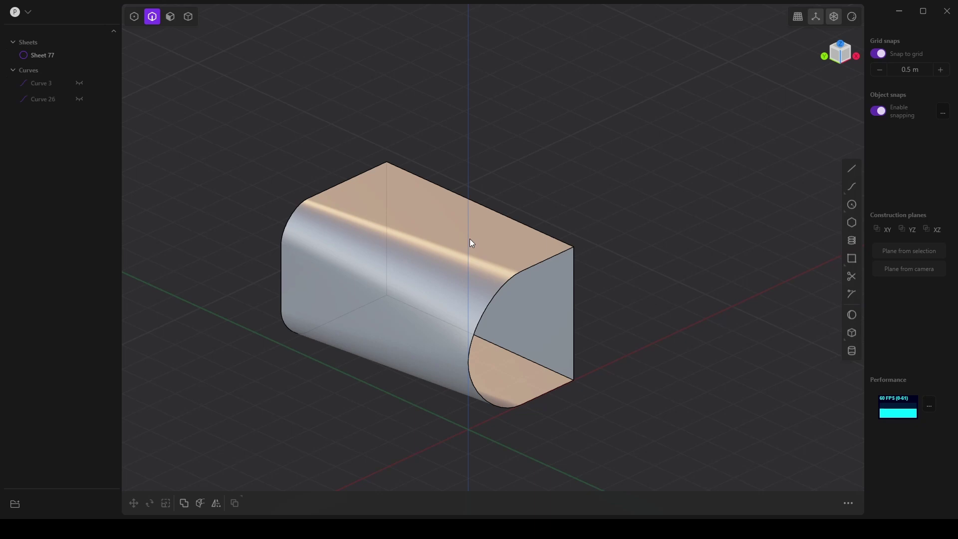
- Patch the sheet's first open end with a face
{"action": "left_click_drag", "start_coordinate": [451, 232], "coordinate": [699, 519]}
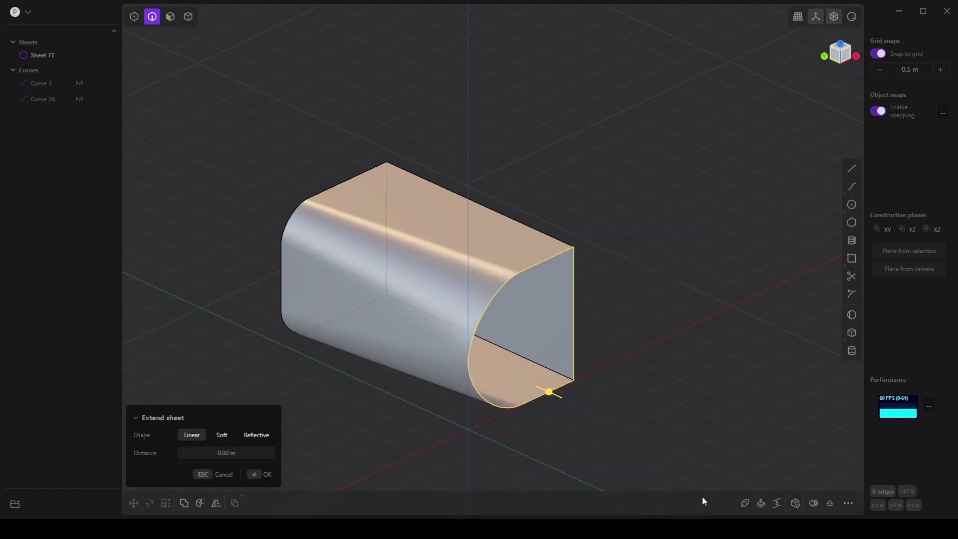
{"action": "left_click", "coordinate": [799, 506]}
{"action": "middle_click_drag", "start_coordinate": [417, 374], "coordinate": [518, 331]}
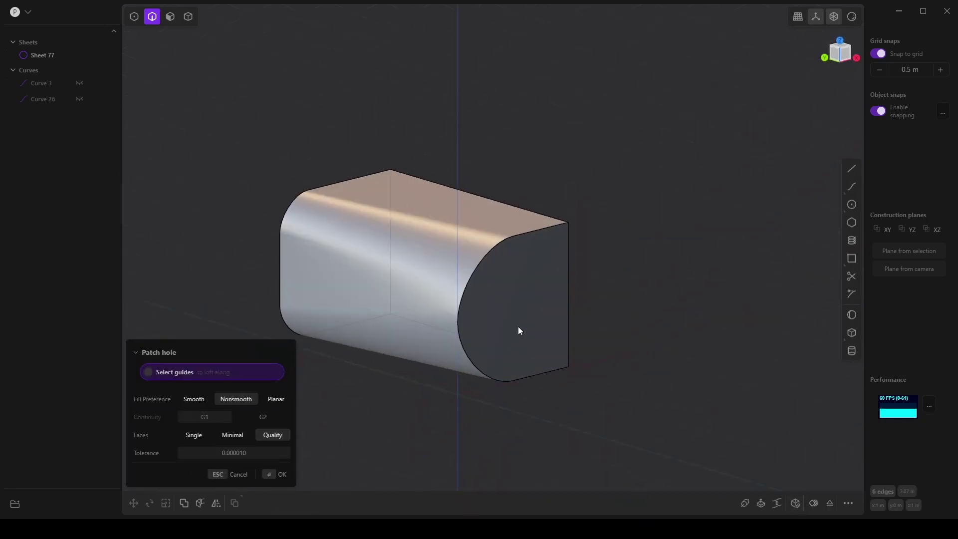
{"action": "left_click", "coordinate": [274, 474]}
{"action": "middle_click_drag", "start_coordinate": [273, 474], "coordinate": [494, 466]}
- Patch the remaining open end to create Solid 77 and inspect it
{"action": "left_click_drag", "start_coordinate": [265, 147], "coordinate": [408, 430]}
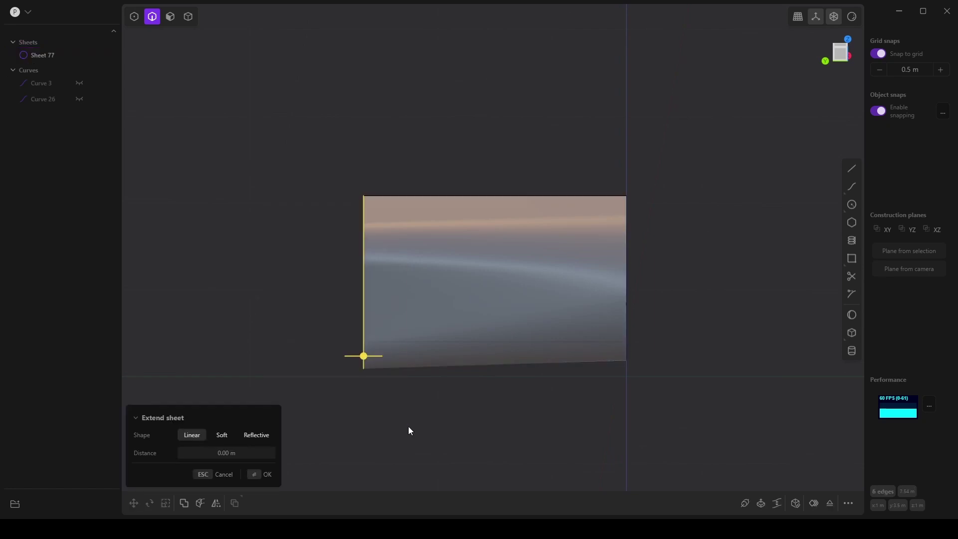
{"action": "middle_click_drag", "start_coordinate": [408, 427], "coordinate": [514, 433]}
{"action": "left_click", "coordinate": [779, 500]}
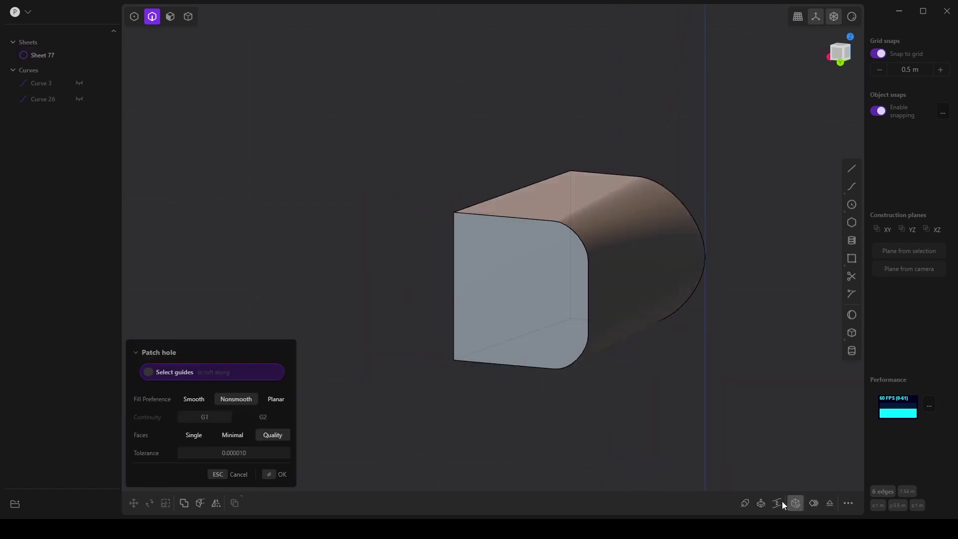
{"action": "left_click", "coordinate": [261, 474]}
{"action": "middle_click_drag", "start_coordinate": [261, 474], "coordinate": [427, 274]}
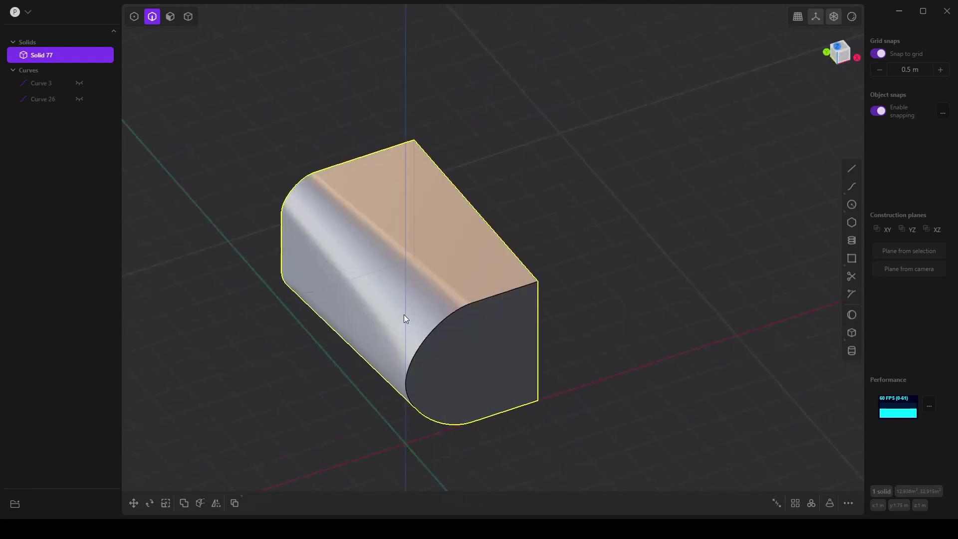
{"action": "middle_click_drag", "start_coordinate": [404, 318], "coordinate": [522, 350]}
{"action": "middle_click_drag", "start_coordinate": [356, 264], "coordinate": [422, 263]}
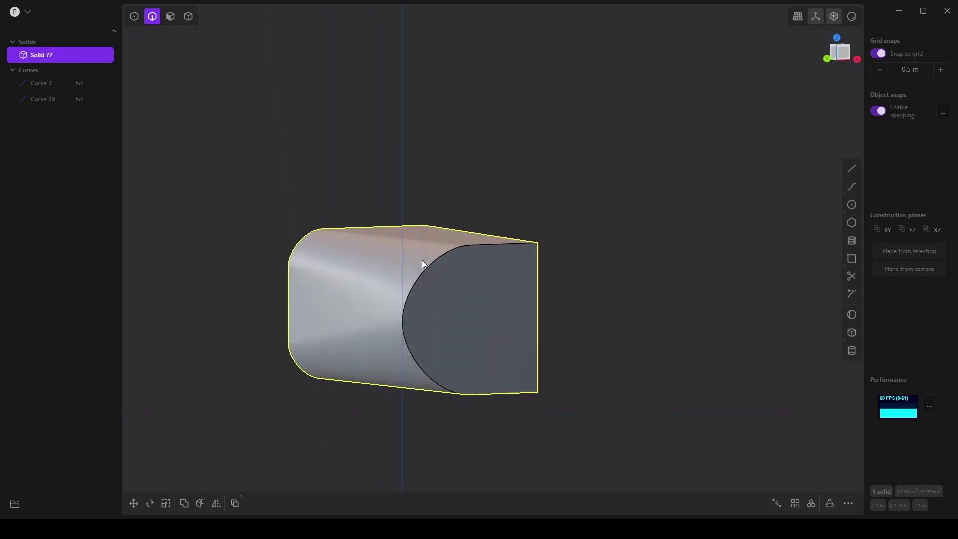
{"action": "middle_click_drag", "start_coordinate": [497, 344], "coordinate": [496, 314]}
- Revert the patch, show the Curve 3 region, and hide Sheet 77
{"action": "key", "text": "Delete"}
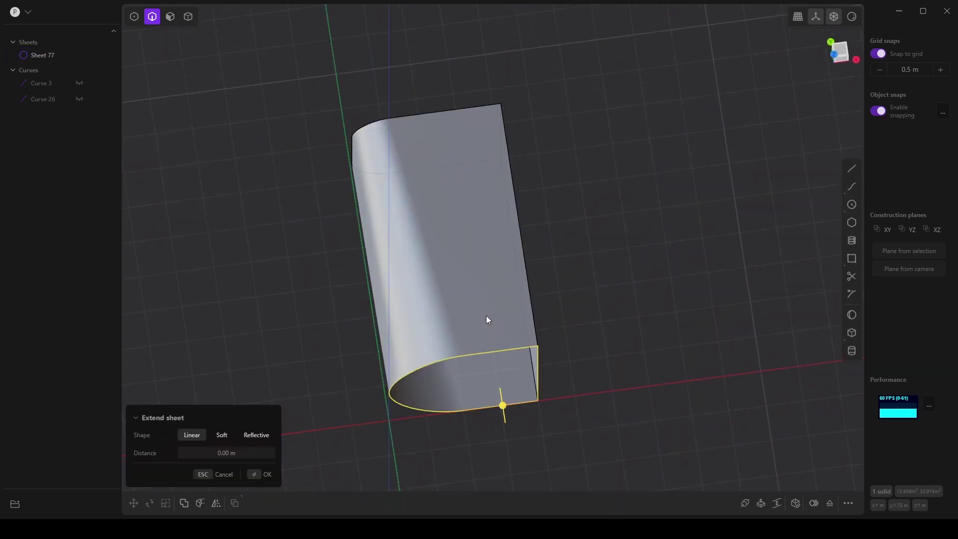
{"action": "key", "text": "alt+h"}
{"action": "key", "text": "h"}
{"action": "middle_click_drag", "start_coordinate": [485, 317], "coordinate": [462, 295]}
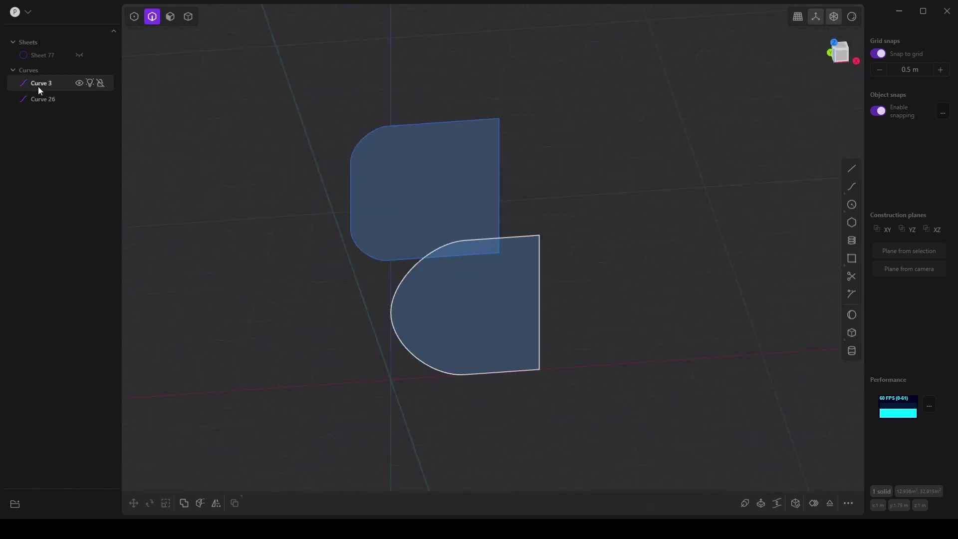
{"action": "middle_click_drag", "start_coordinate": [384, 237], "coordinate": [408, 341]}
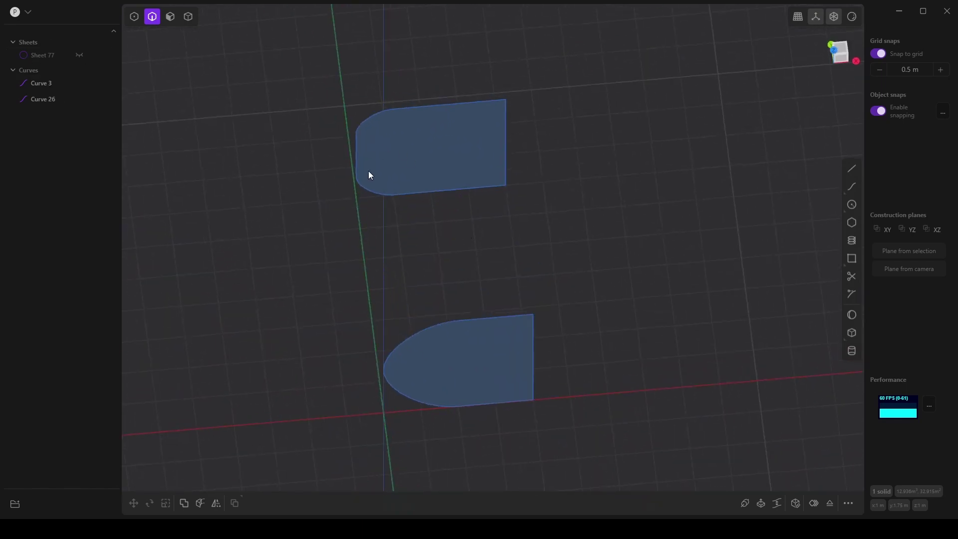
{"action": "middle_click_drag", "start_coordinate": [369, 174], "coordinate": [534, 108]}
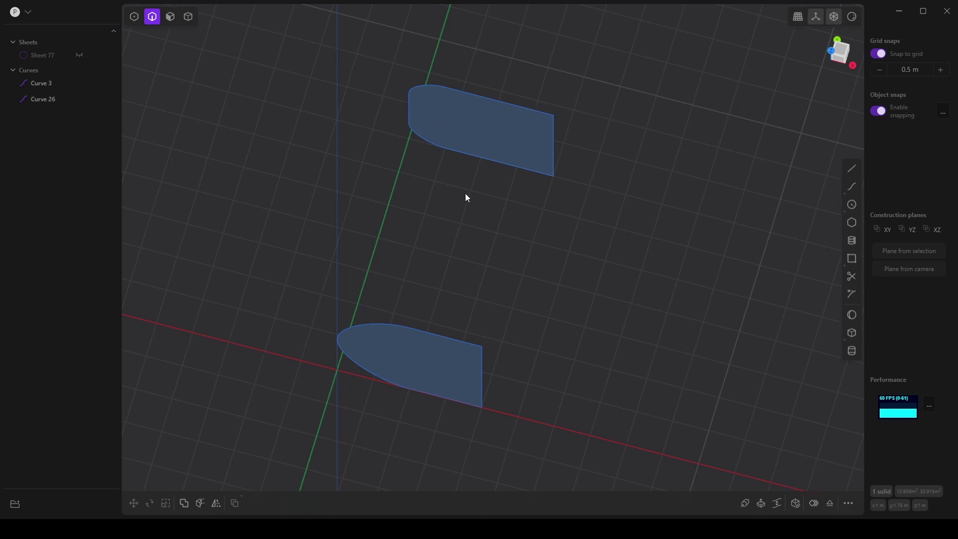
- Move the upper profile region (Curve 26) 1 m along X
{"action": "left_click", "coordinate": [469, 134]}
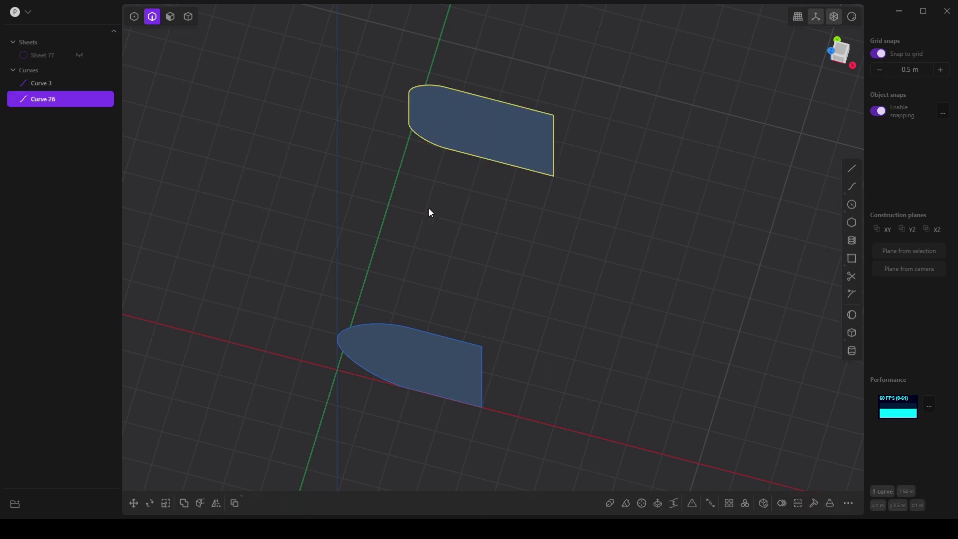
{"action": "left_click", "coordinate": [133, 503]}
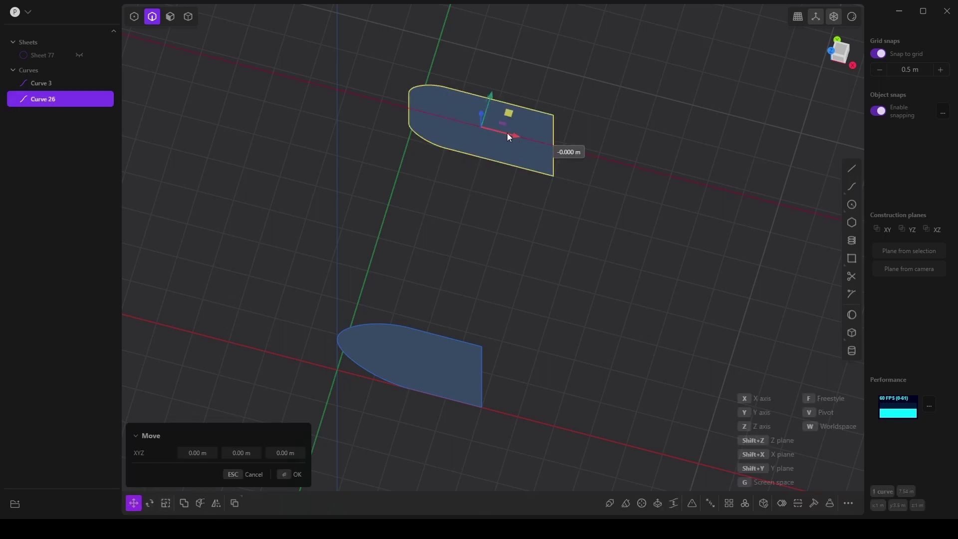
{"action": "left_click_drag", "start_coordinate": [507, 133], "coordinate": [430, 112]}
{"action": "left_click", "coordinate": [441, 172]}
{"action": "middle_click_drag", "start_coordinate": [445, 212], "coordinate": [451, 244]}
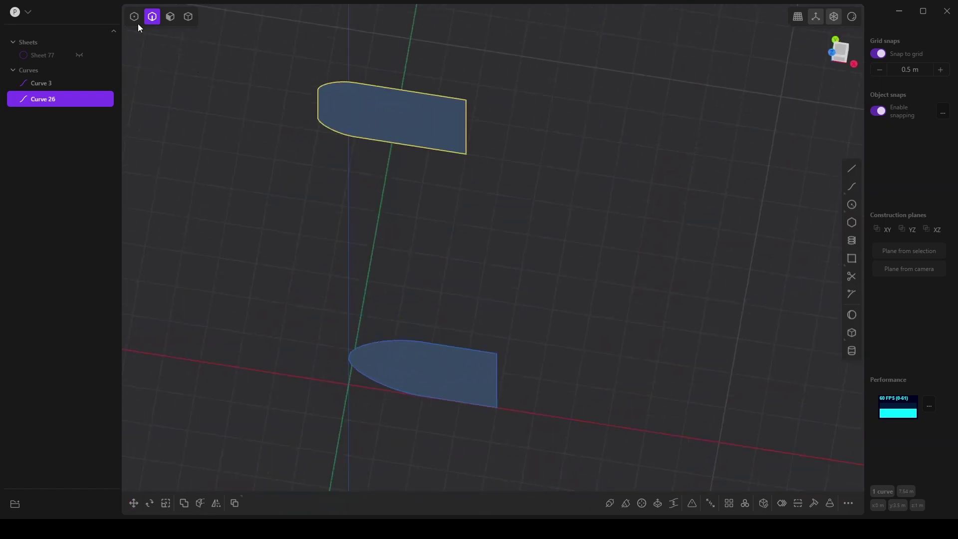
- Loft a solid between the two profile regions
{"action": "left_click", "coordinate": [170, 16]}
{"action": "key", "text": "x"}
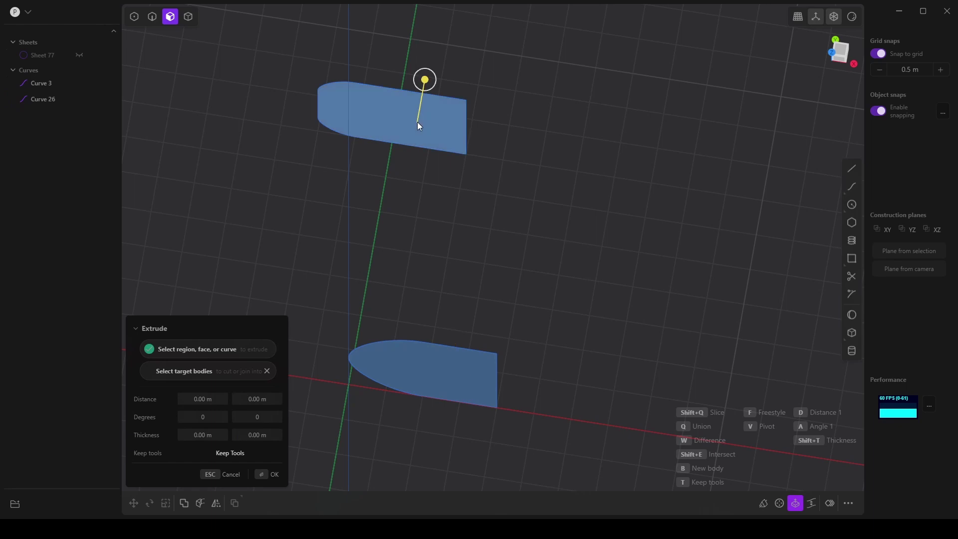
{"action": "key", "text": "l"}
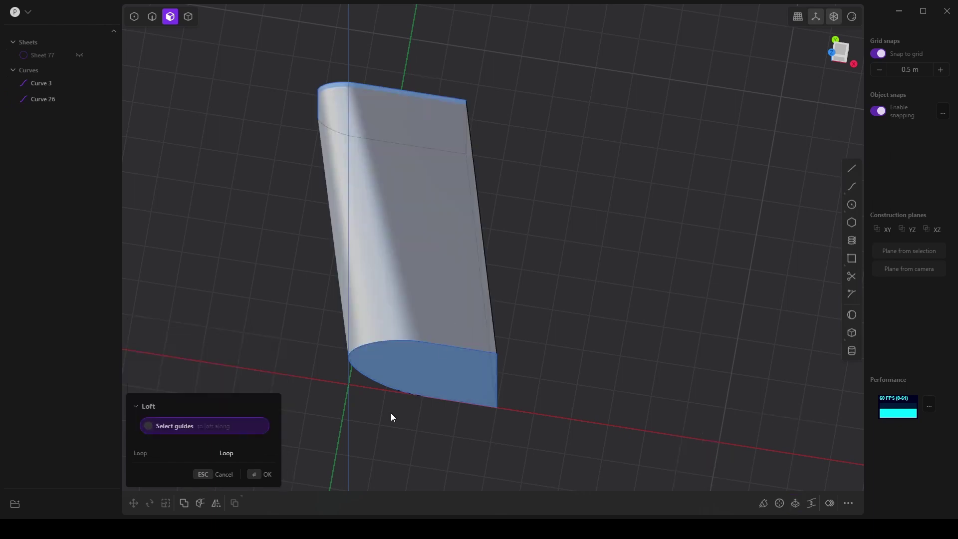
{"action": "middle_click_drag", "start_coordinate": [390, 412], "coordinate": [424, 224]}
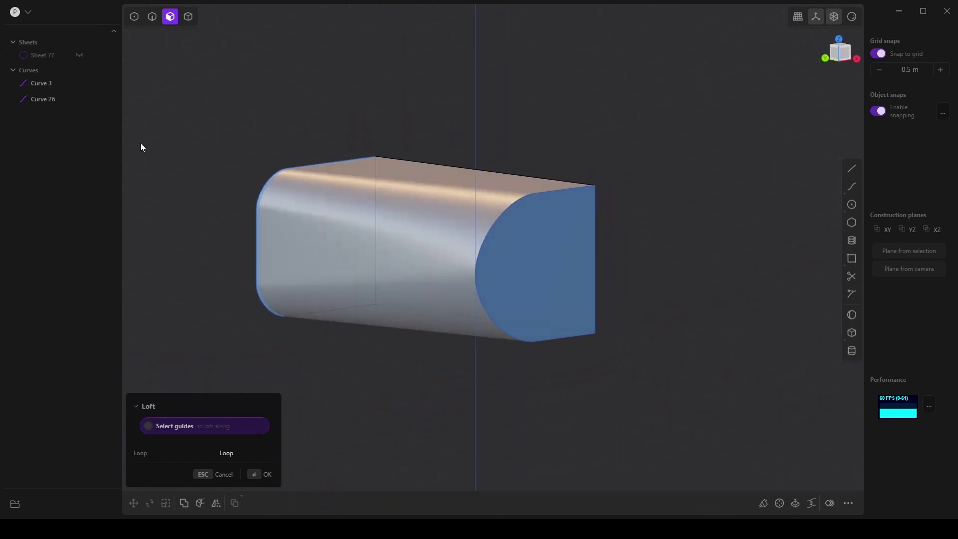
{"action": "key", "text": "Return"}
- Undo the solid loft and loft Curve 3 and Curve 26 into Sheet 89
{"action": "key", "text": "ctrl+z"}
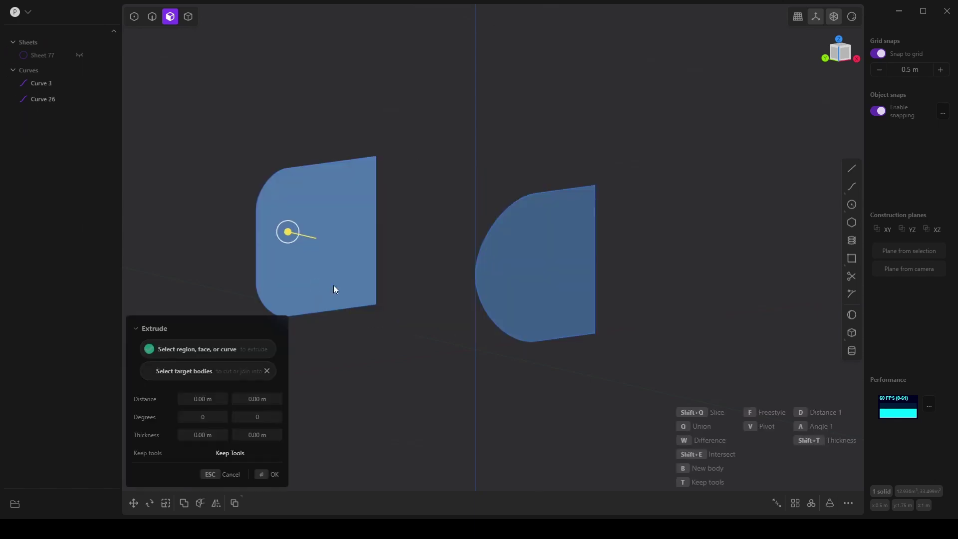
{"action": "left_click", "coordinate": [152, 16]}
{"action": "key", "text": "Escape"}
{"action": "left_click_drag", "start_coordinate": [209, 110], "coordinate": [657, 406]}
{"action": "middle_click_drag", "start_coordinate": [657, 406], "coordinate": [572, 394]}
{"action": "key", "text": "shift+l"}
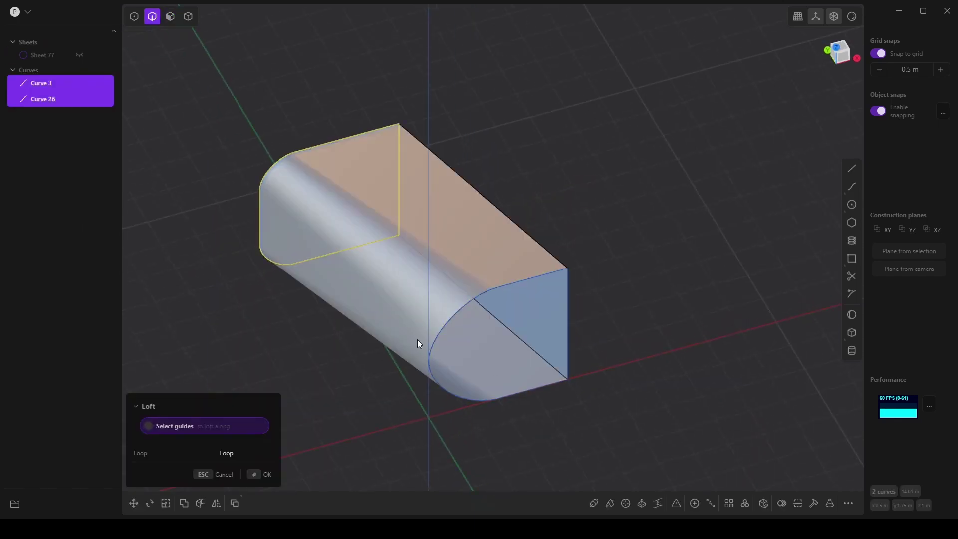
{"action": "key", "text": "Return"}
{"action": "middle_click_drag", "start_coordinate": [542, 315], "coordinate": [444, 371]}
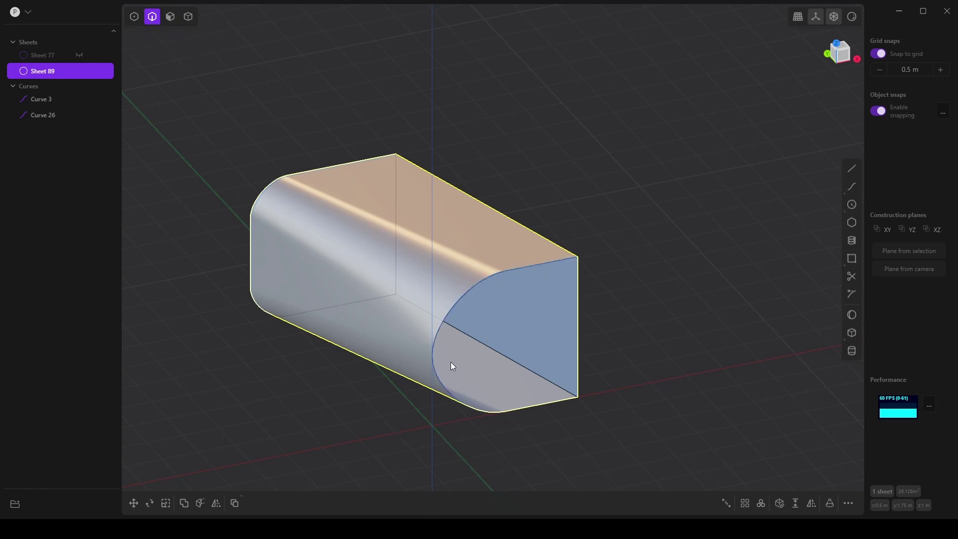
{"action": "left_click", "coordinate": [445, 325]}
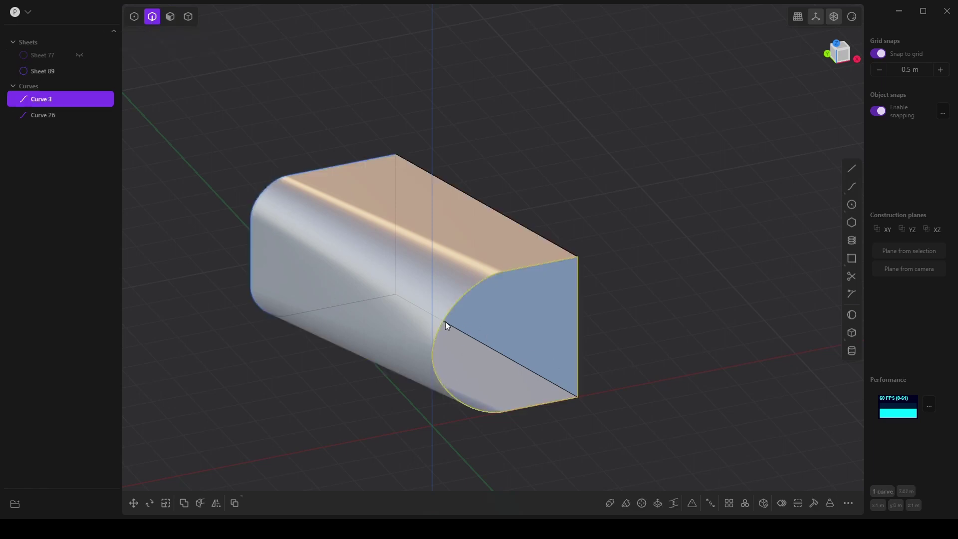
{"action": "middle_click_drag", "start_coordinate": [528, 286], "coordinate": [327, 292]}
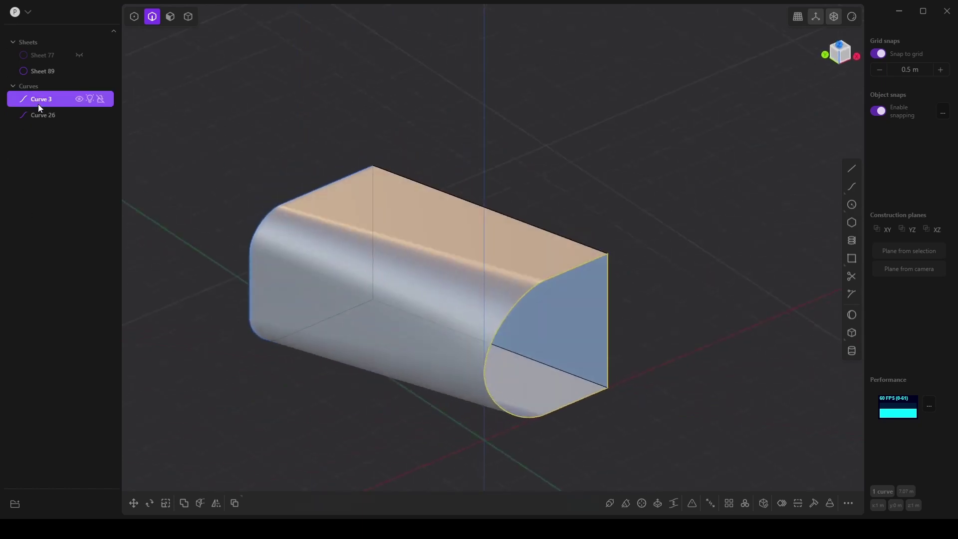
{"action": "middle_click_drag", "start_coordinate": [581, 344], "coordinate": [348, 208]}
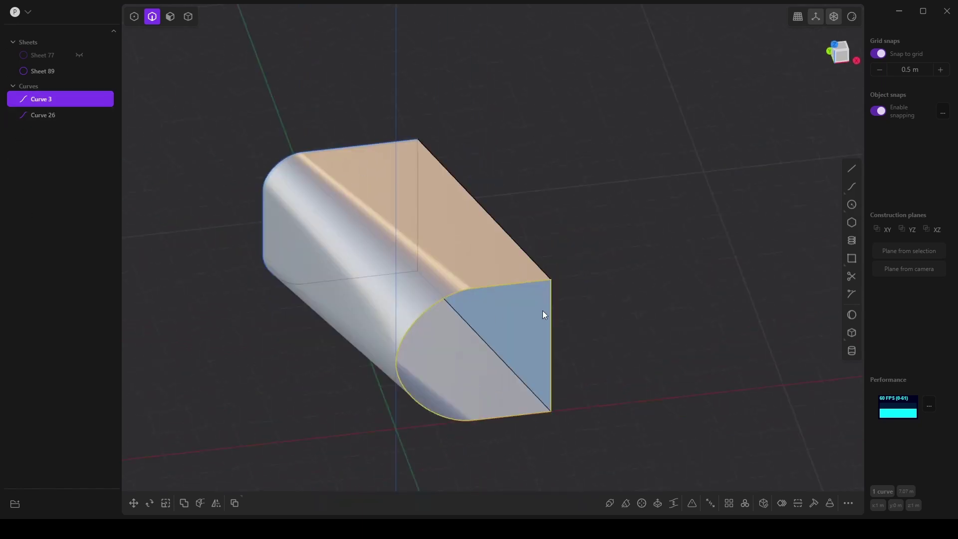
{"action": "left_click", "coordinate": [170, 17]}
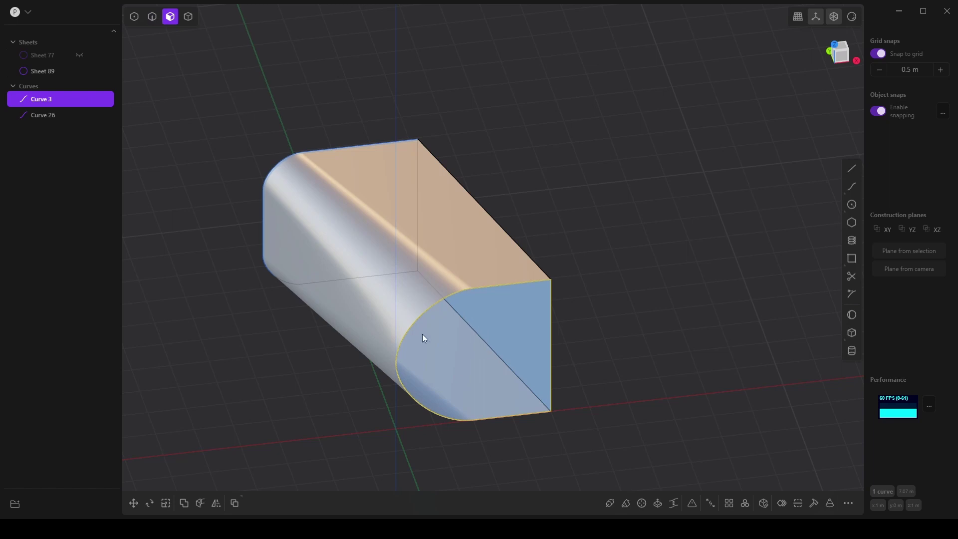
{"action": "middle_click_drag", "start_coordinate": [422, 333], "coordinate": [299, 279]}
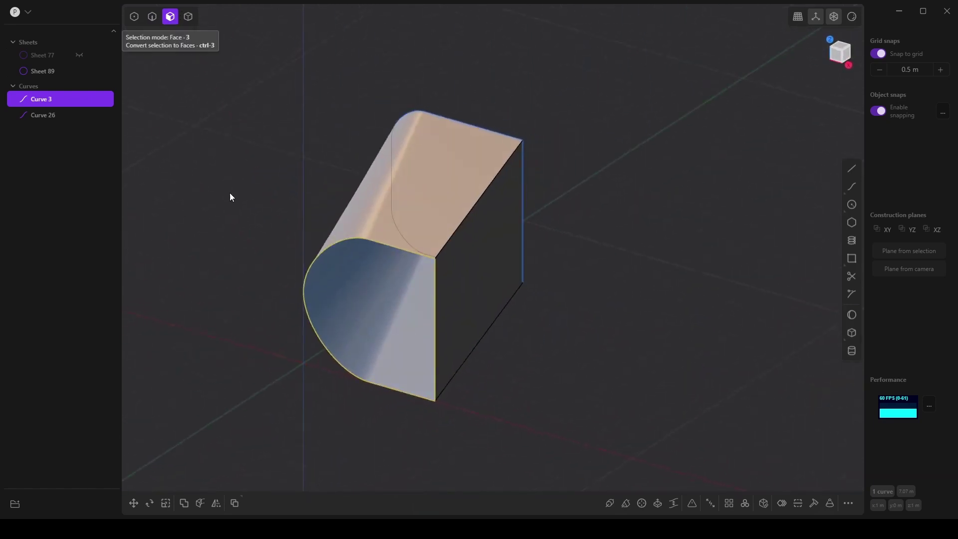
{"action": "middle_click_drag", "start_coordinate": [229, 196], "coordinate": [464, 342]}
{"action": "middle_click_drag", "start_coordinate": [419, 364], "coordinate": [436, 292]}
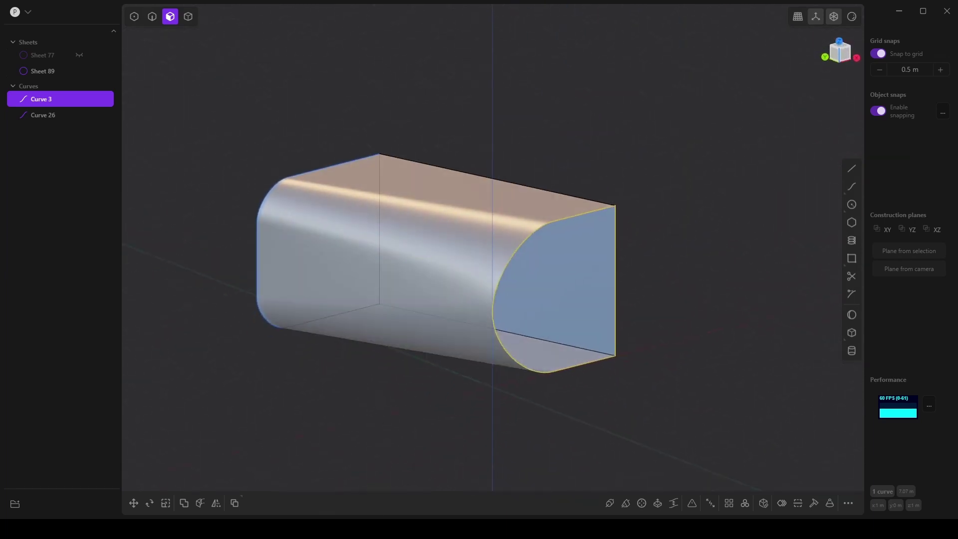